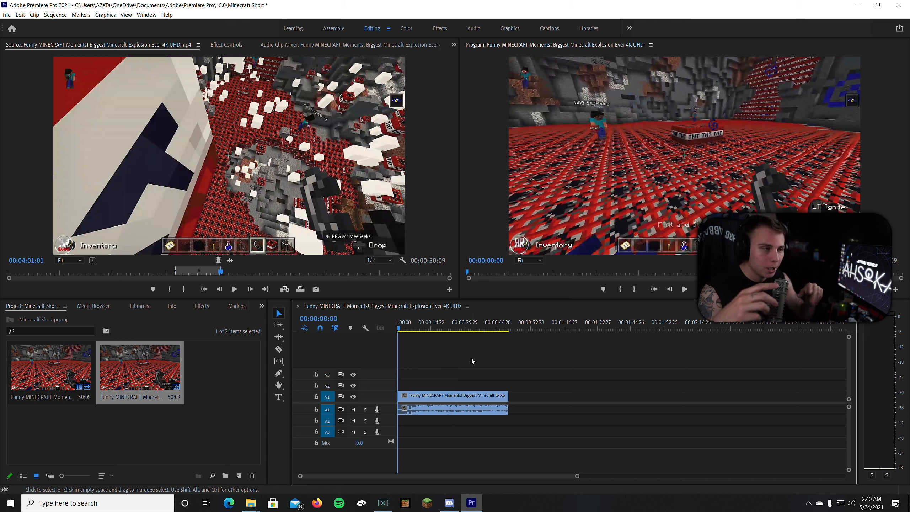
Find the Cross Dissolve video transition in the effects library and apply it to the start of the video clip on V1
click(201, 306)
click(6, 356)
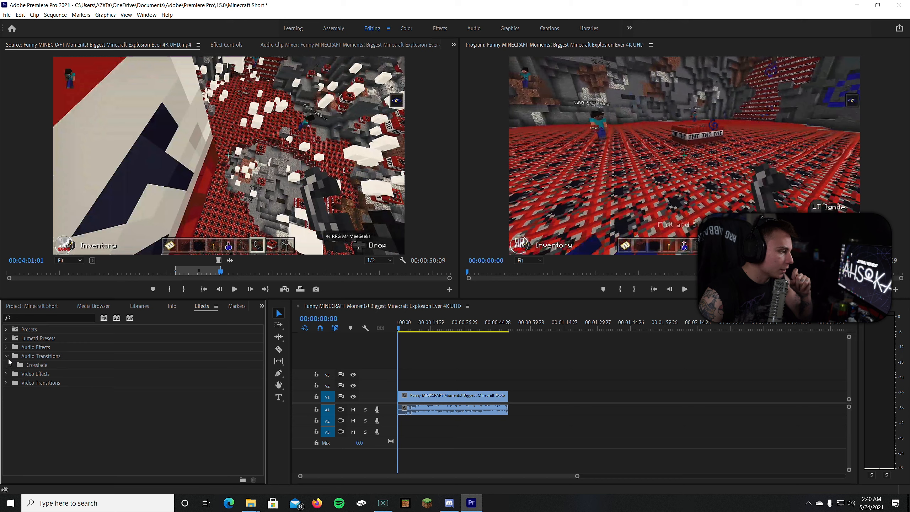
click(6, 374)
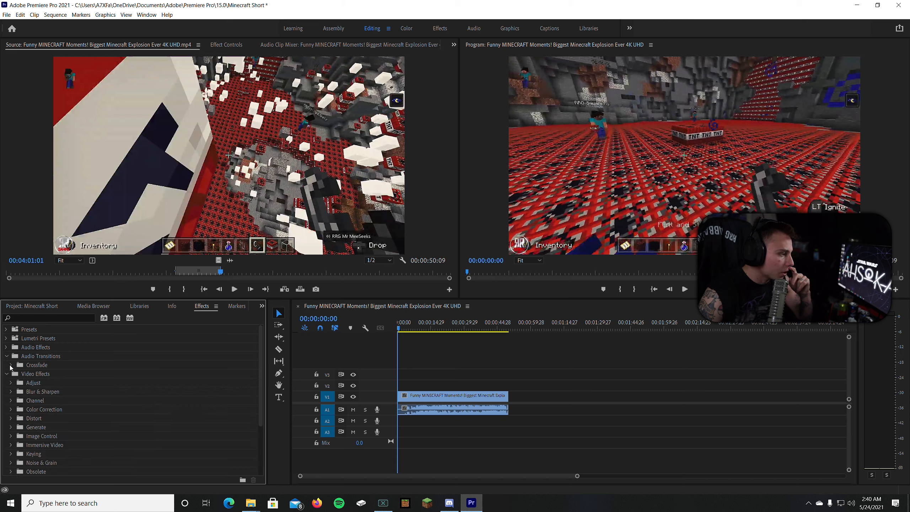
click(11, 365)
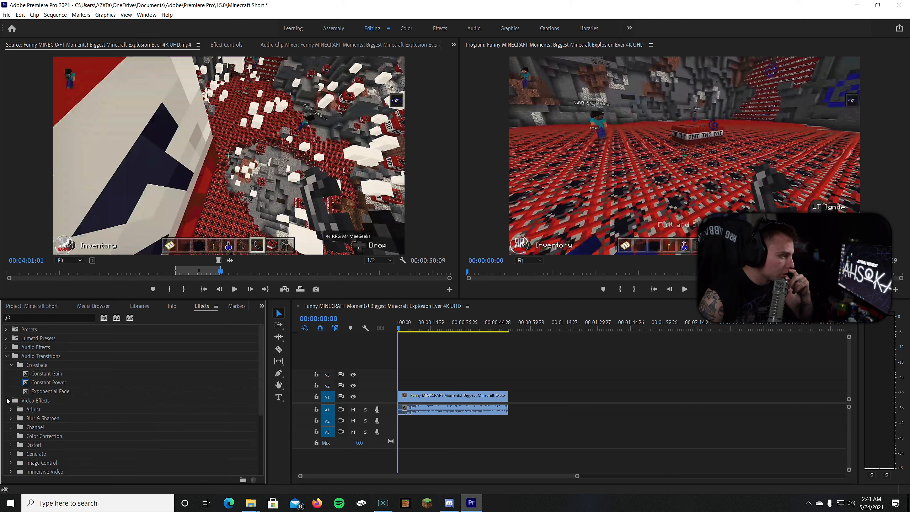
click(6, 401)
click(6, 410)
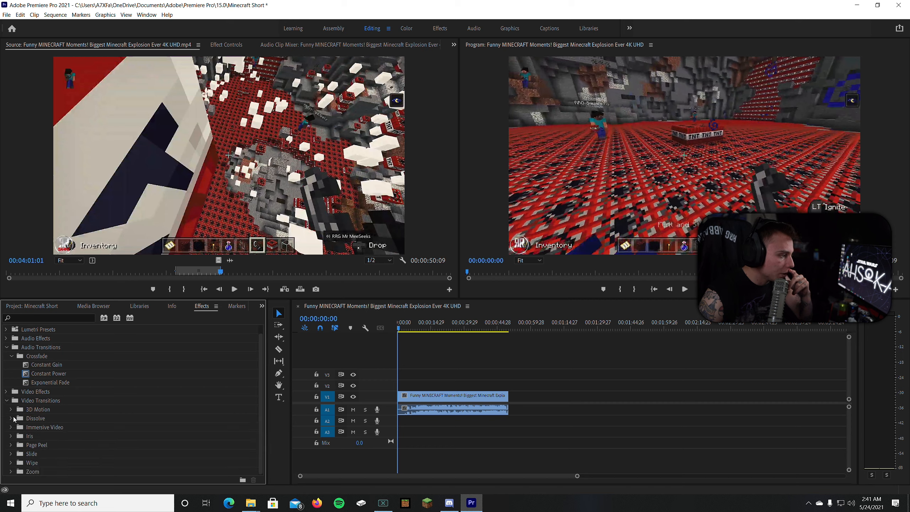
click(11, 418)
drag(76, 436, 399, 404)
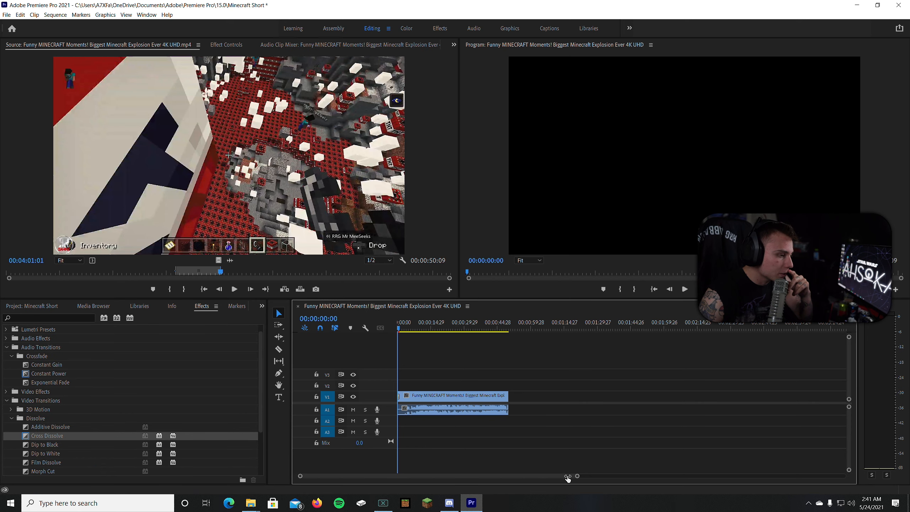
Zoom in on the timeline and set the Cross Dissolve's duration at the clip start to 00:00:01:30
drag(567, 479, 441, 478)
double_click(401, 398)
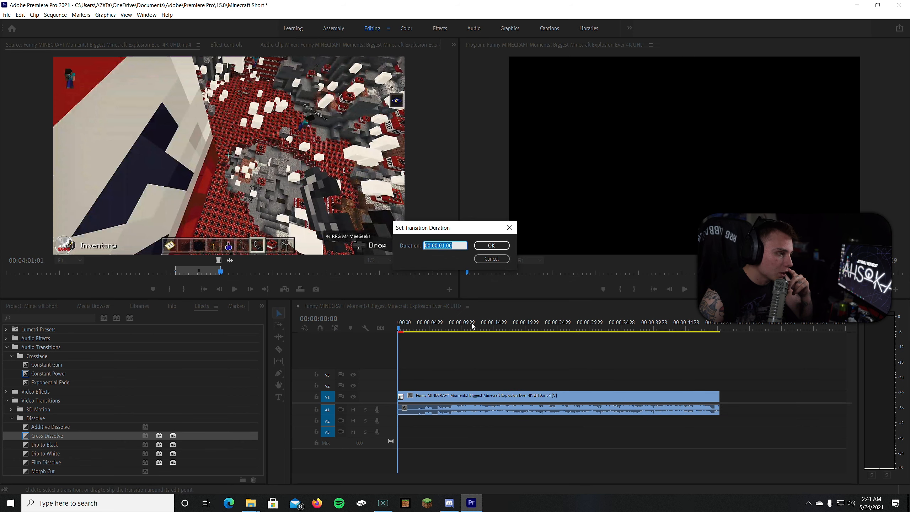
text(200)
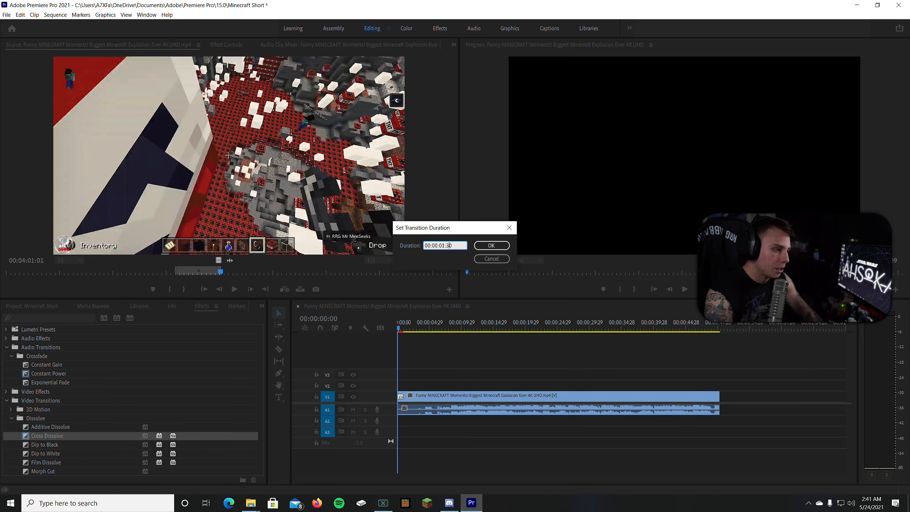
key(Tab)
click(499, 246)
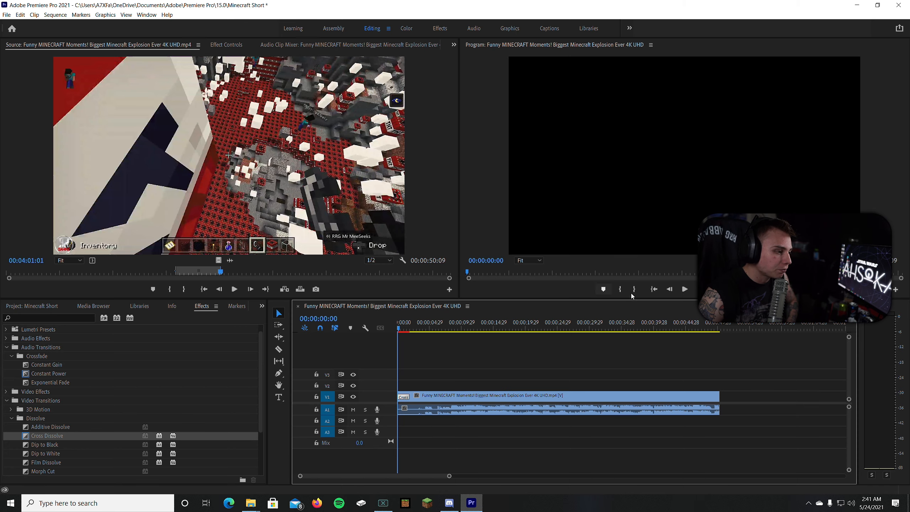
Widen the Program monitor by shrinking the Source monitor and play back the opening fade-in
click(660, 296)
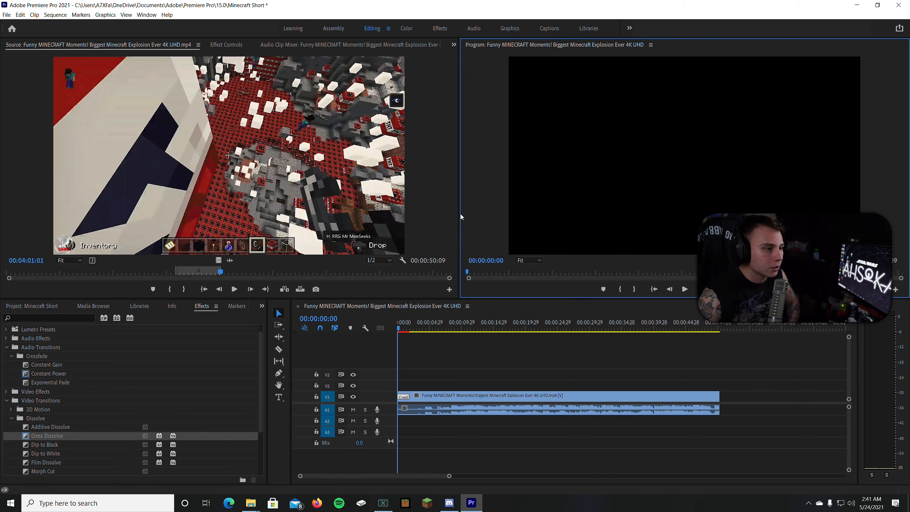
drag(460, 213, 80, 213)
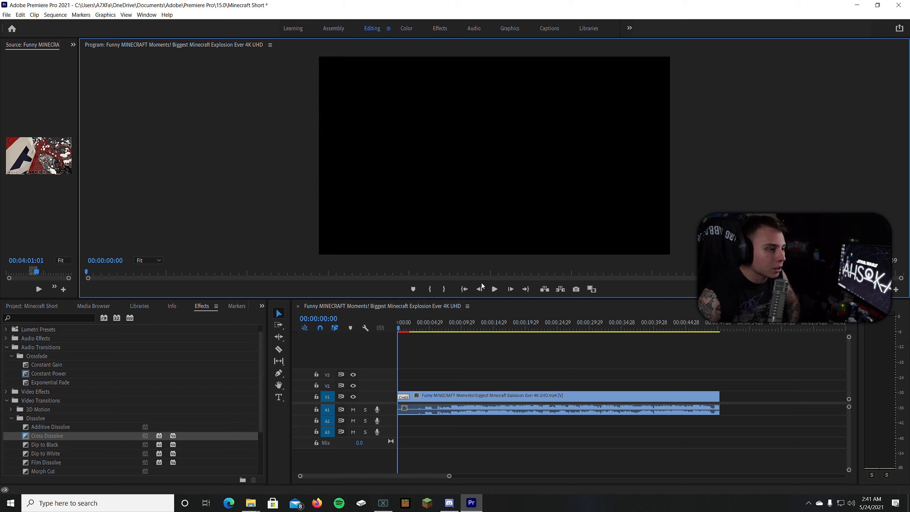
click(495, 289)
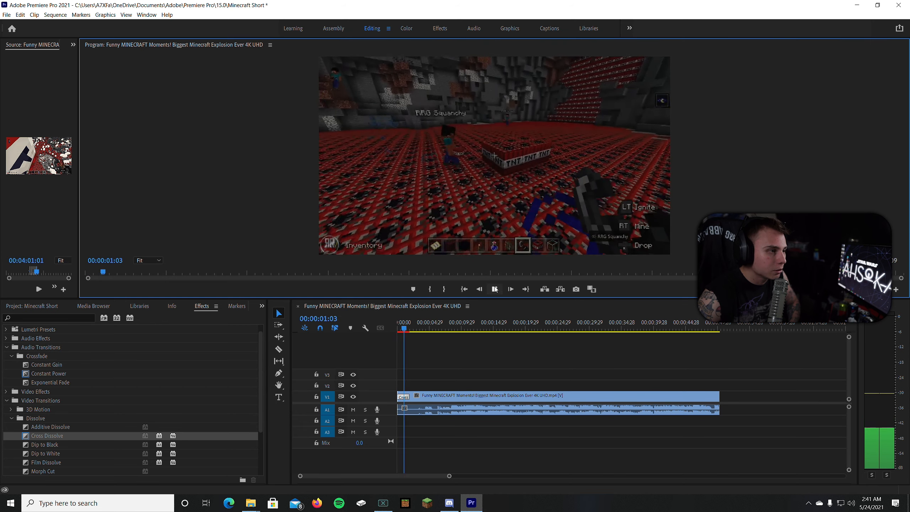
click(495, 289)
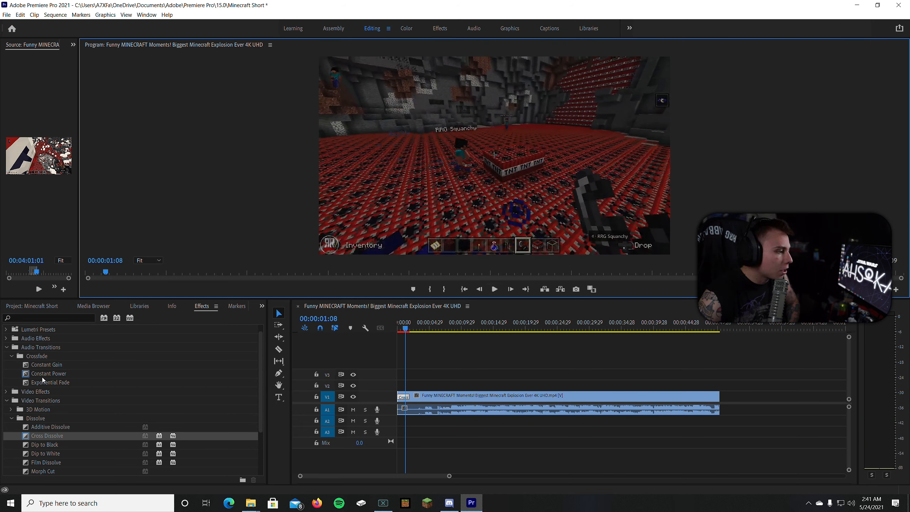
Apply an Exponential Fade to the end of the A1 audio and a Dip to Black to the end of the V1 video
drag(41, 373, 26, 364)
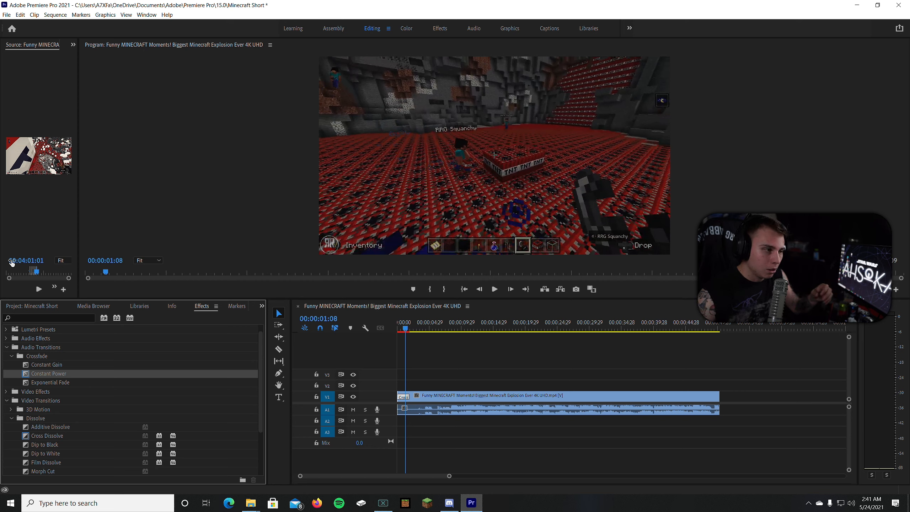
drag(12, 263, 10, 263)
drag(61, 384, 717, 411)
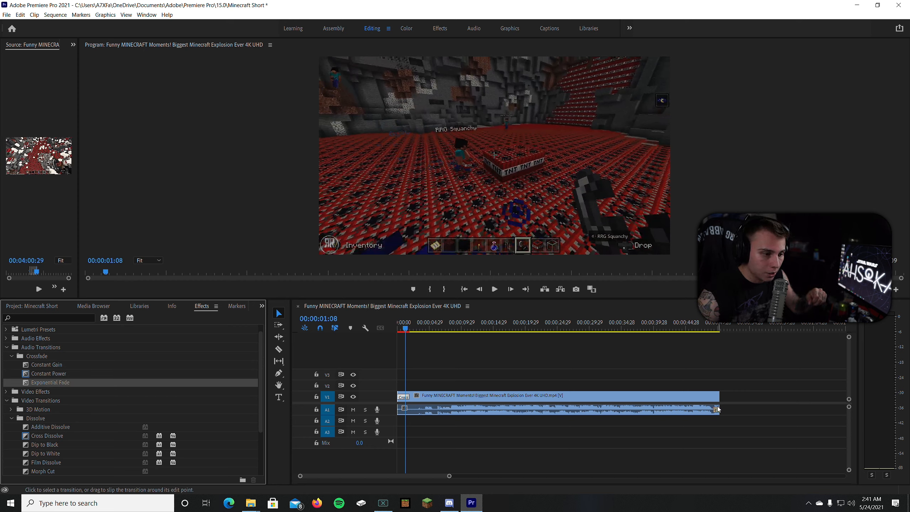
drag(43, 444, 716, 396)
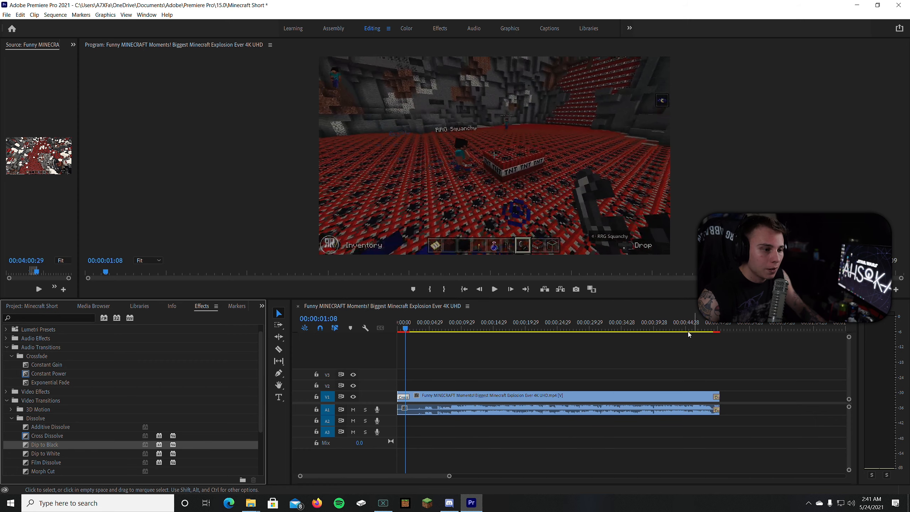
Play back the last few seconds of the sequence and return the playhead to 00:00:01:28
click(697, 325)
key(space)
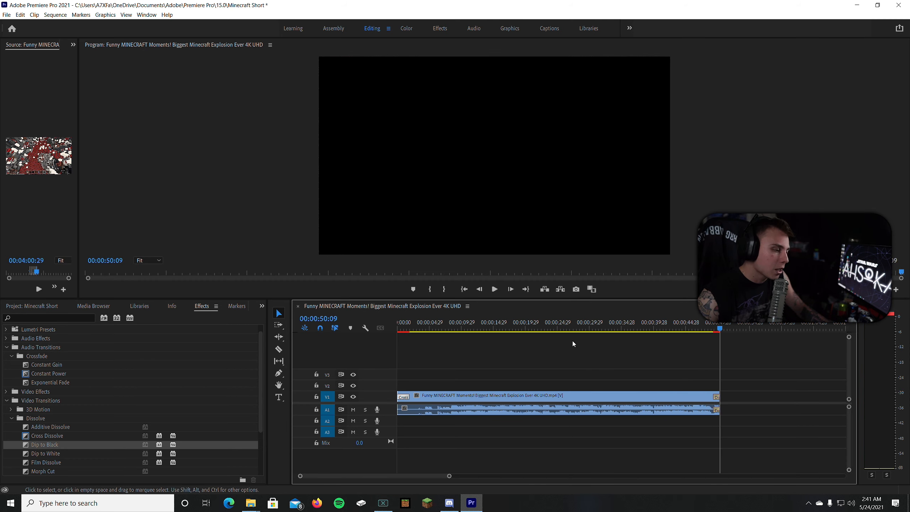
click(410, 325)
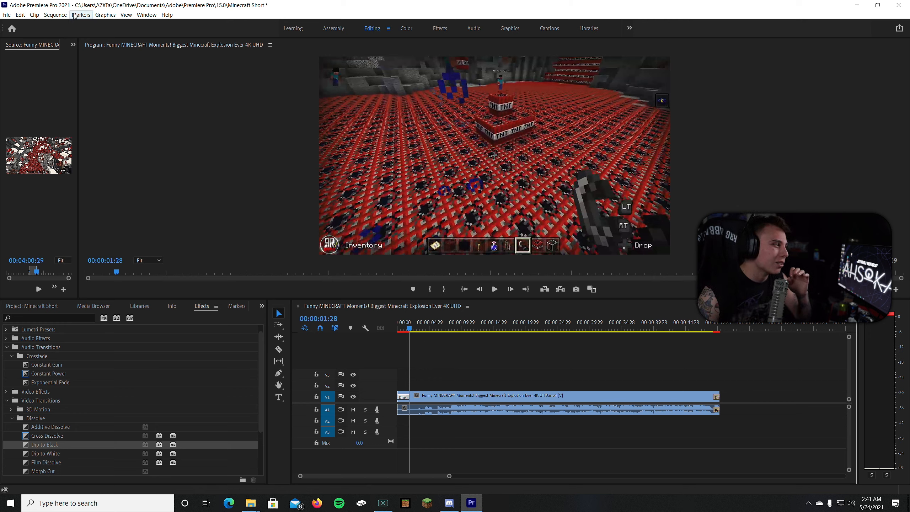
Change the sequence frame size to 720 horizontal by 1280 vertical and accept deleting the preview files
click(56, 16)
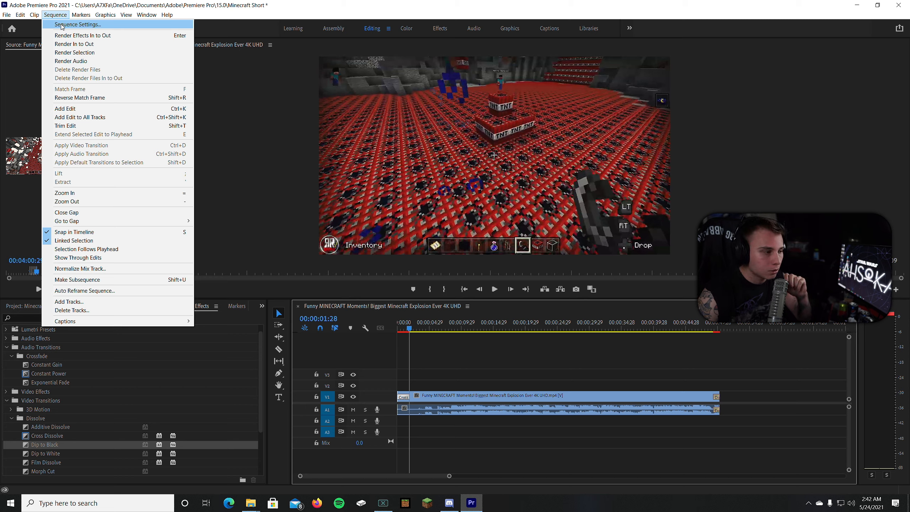
click(61, 25)
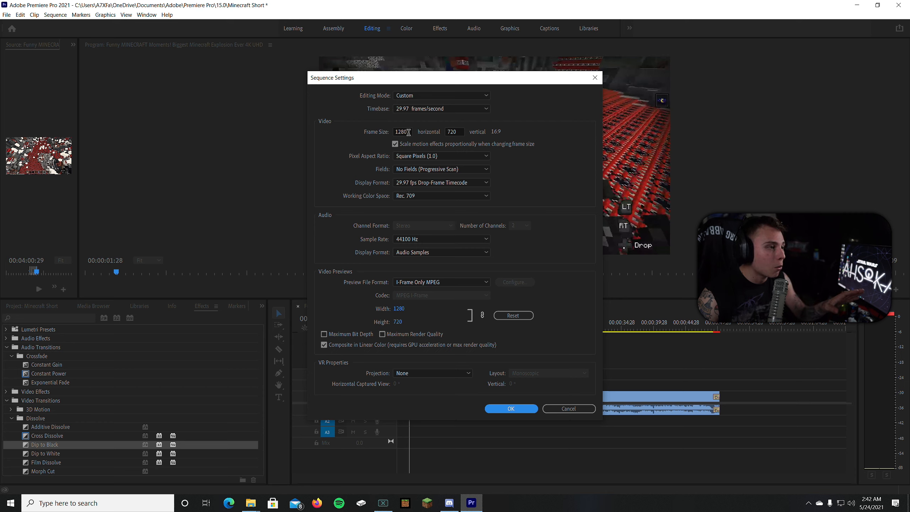
double_click(408, 132)
text(7)
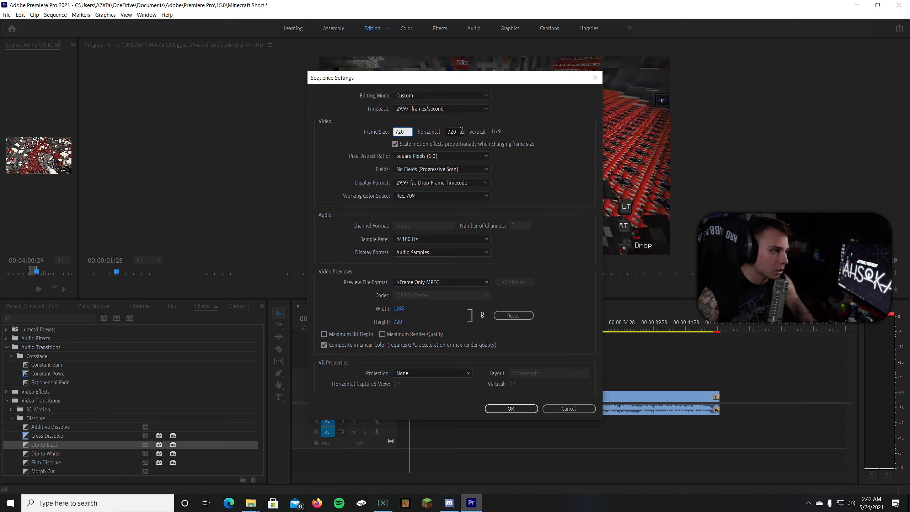
double_click(461, 131)
text(1280)
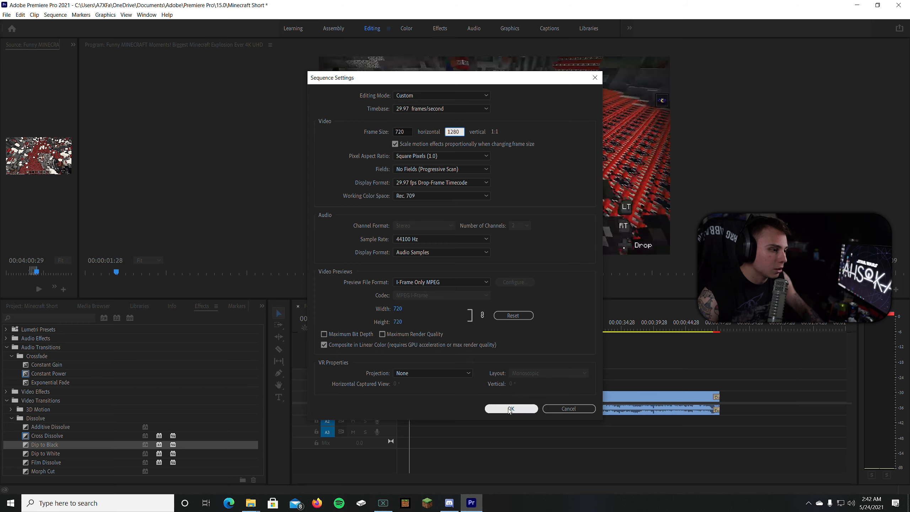
click(510, 409)
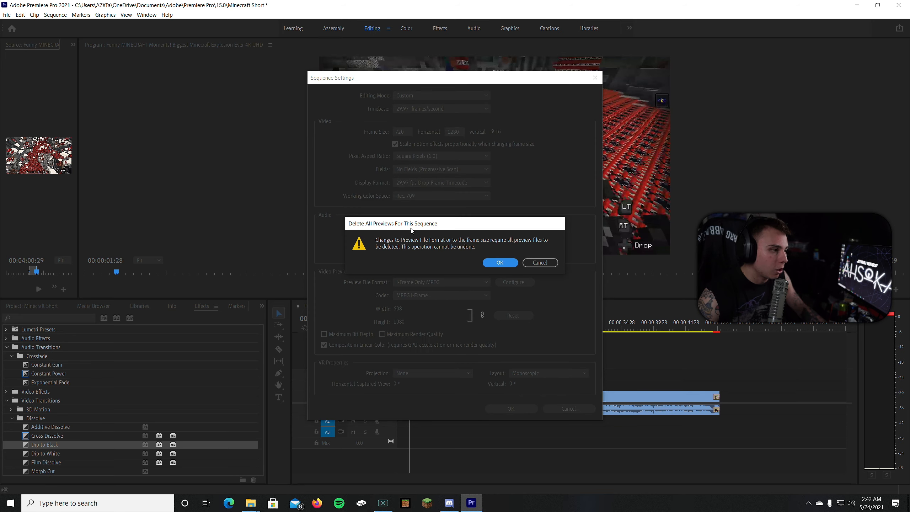
click(509, 262)
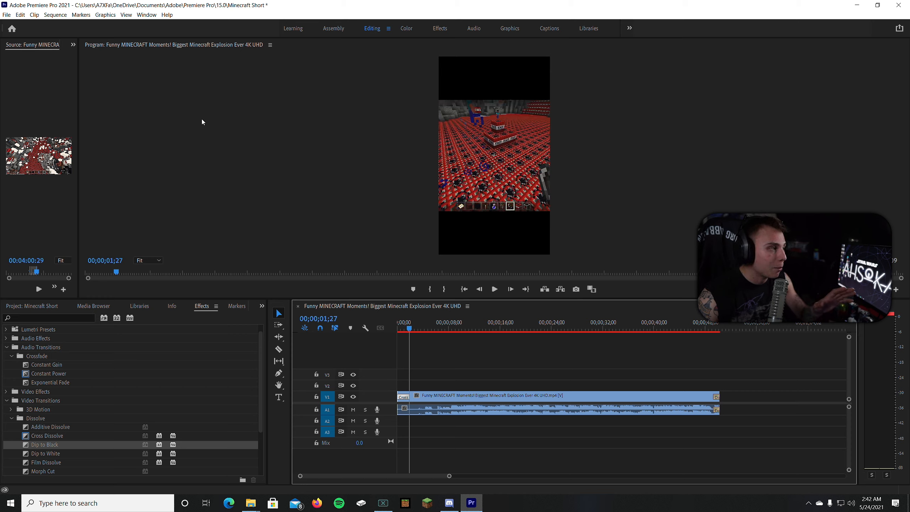
Set the sequence frame size to 1440 horizontal by 2560 vertical
click(47, 12)
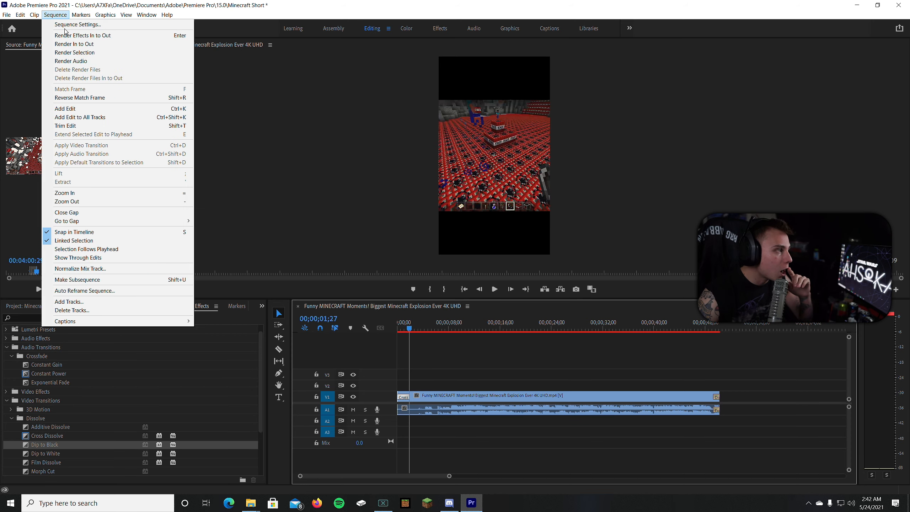
click(70, 25)
double_click(392, 133)
text(144)
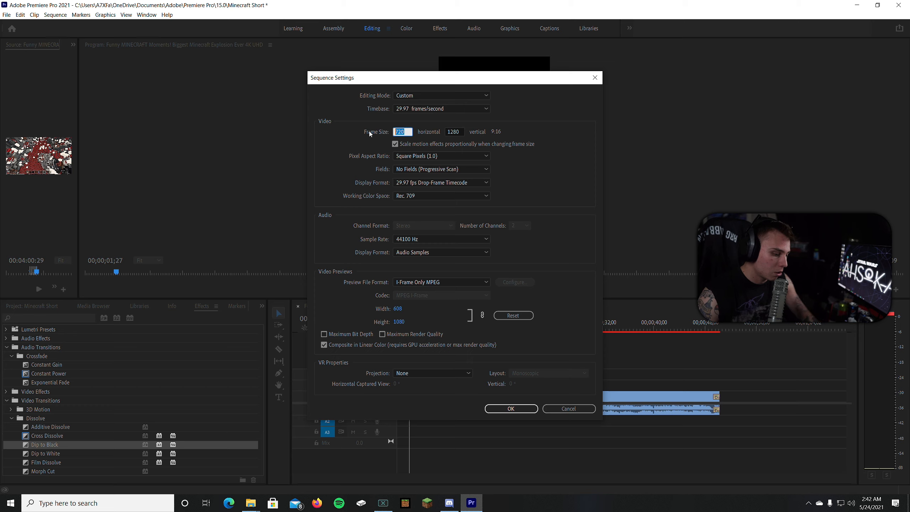
text(0)
key(Tab)
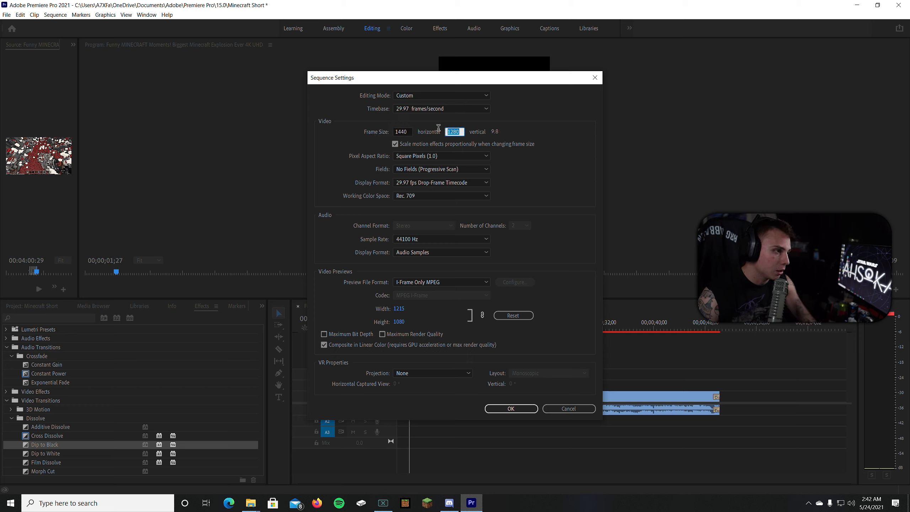
key(BackSpace)
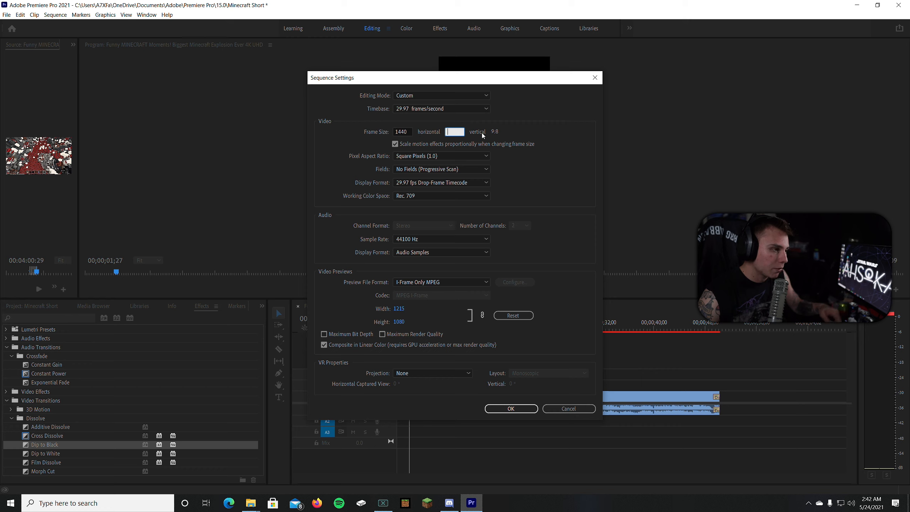
text(2560)
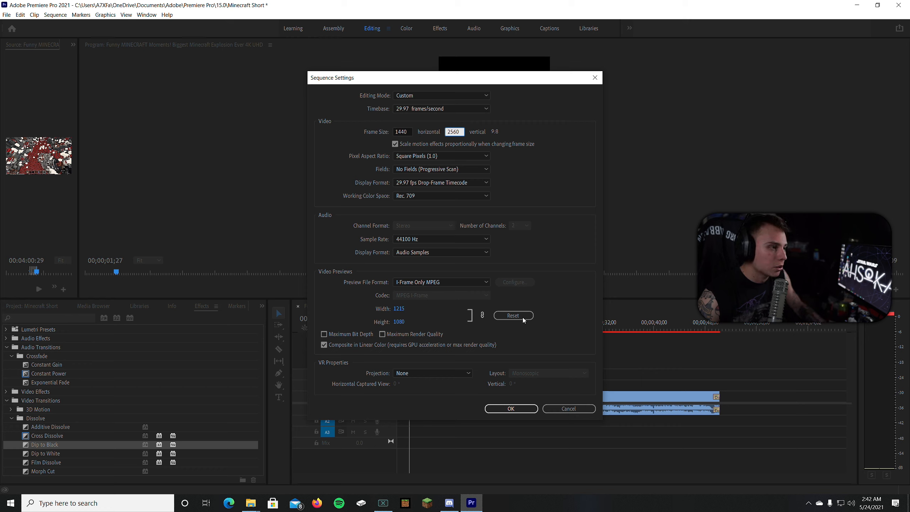
click(512, 410)
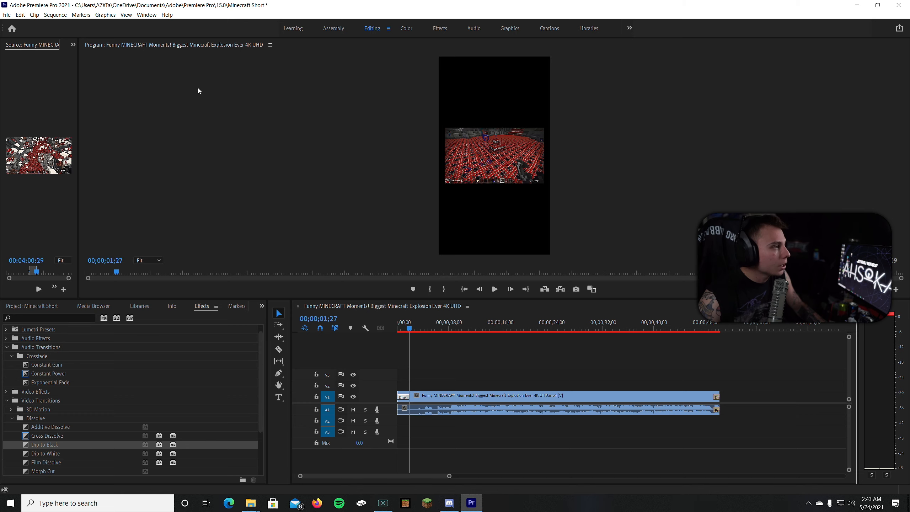
Return the sequence frame size to 720 horizontal by 1280 vertical
click(56, 14)
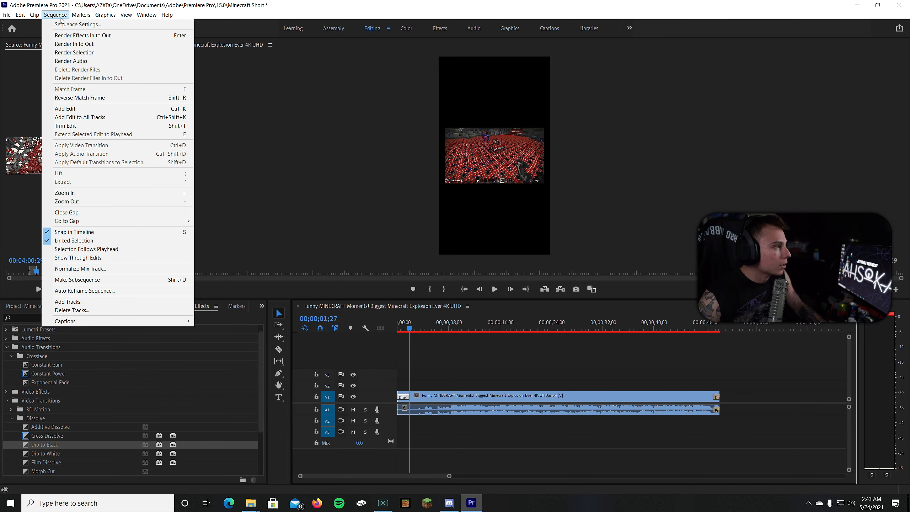
click(63, 25)
double_click(402, 132)
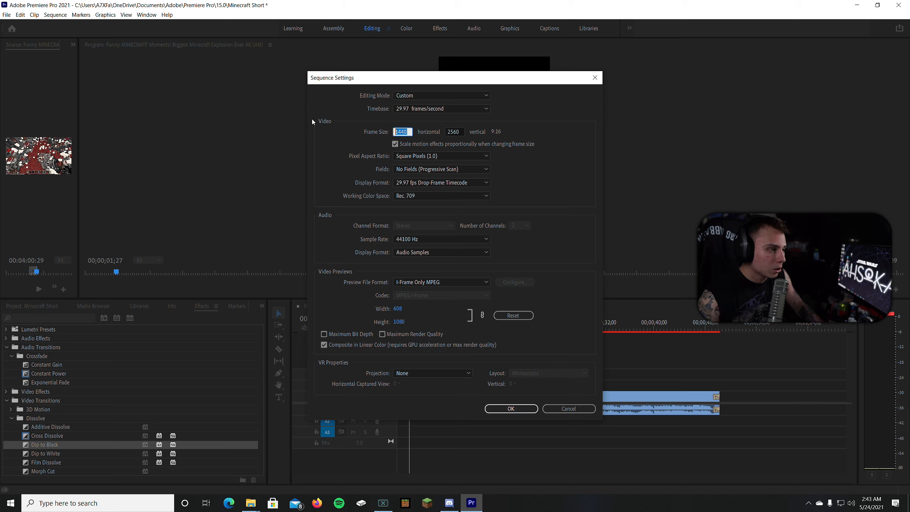
text(720)
key(Return)
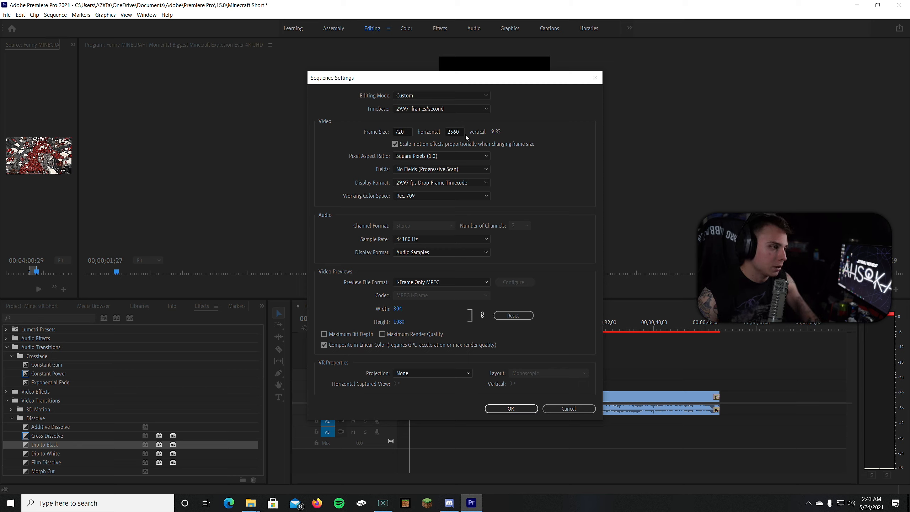
double_click(455, 131)
text(1280)
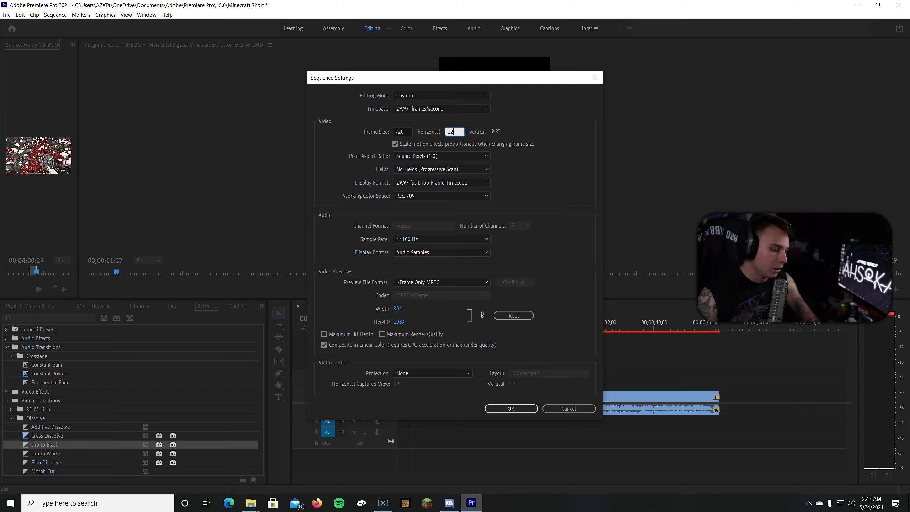
click(520, 408)
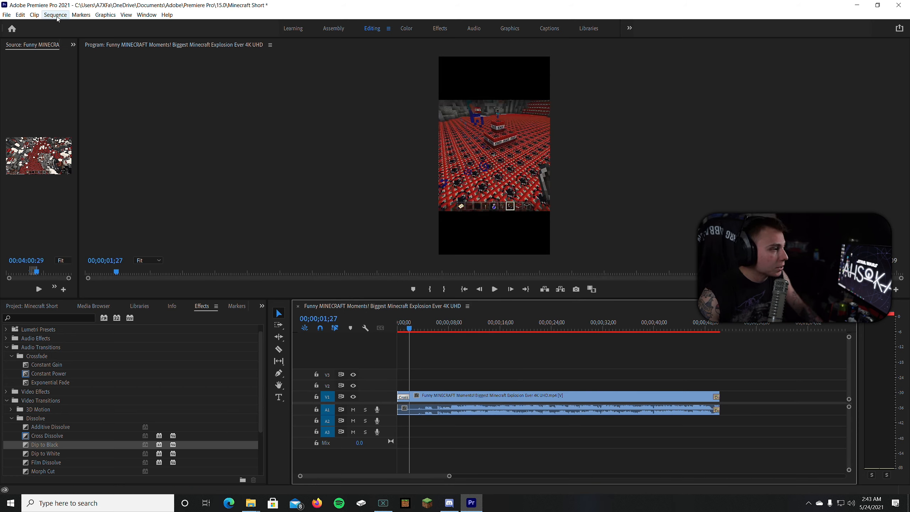
Duplicate the gameplay clip's video onto track V2 and apply the Fast Blur In preset to the V1 copy
key(ctrl+a)
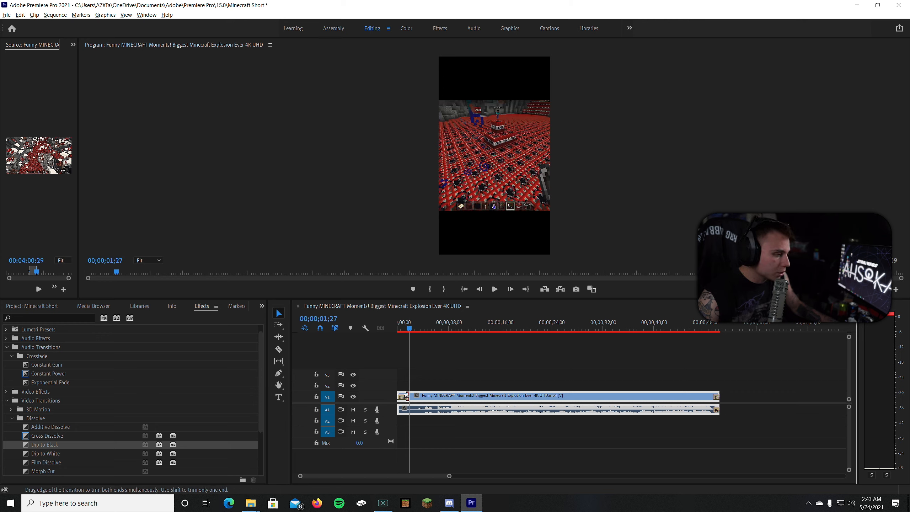
drag(413, 397, 418, 387)
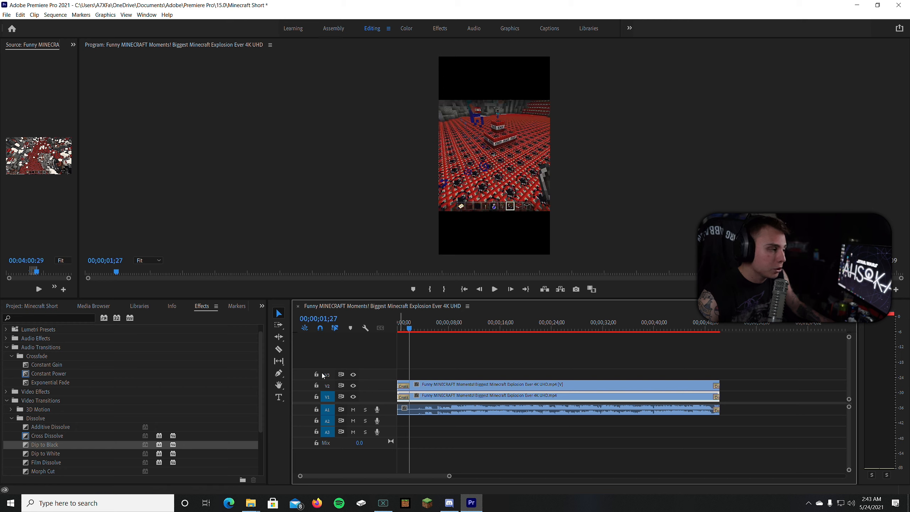
click(33, 317)
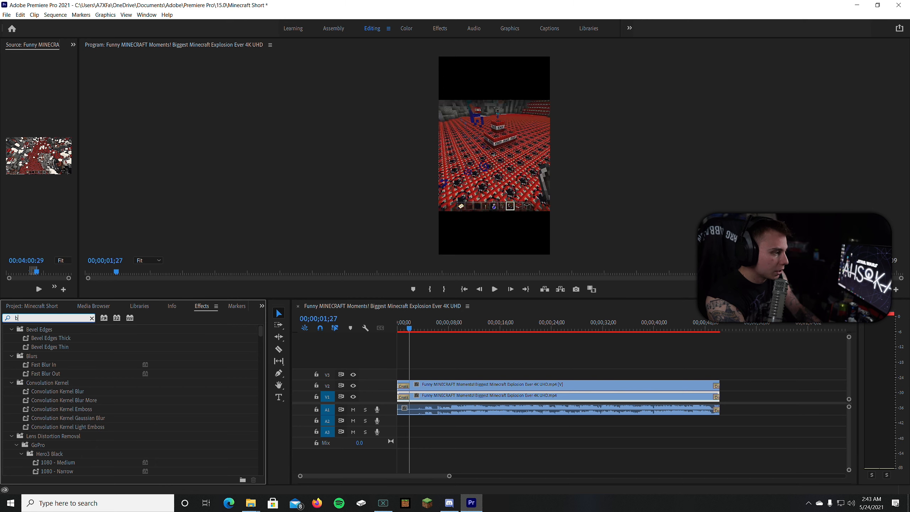
text(blur)
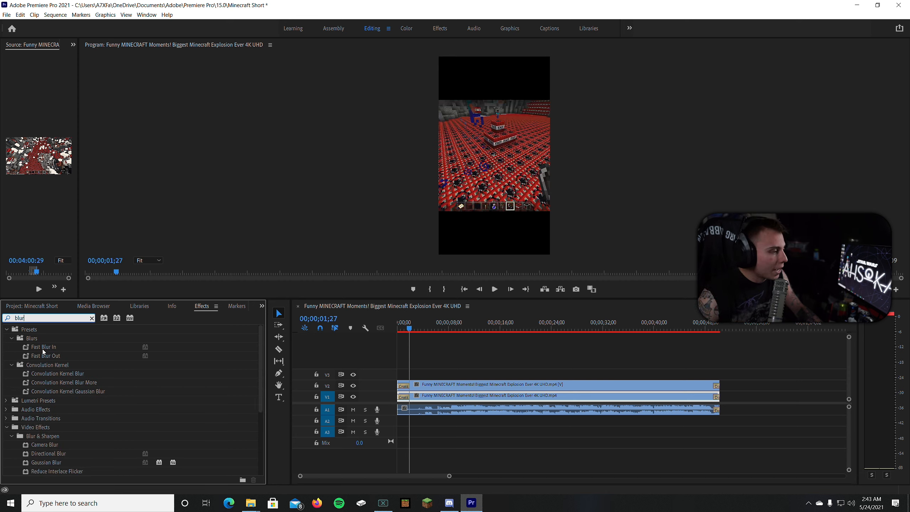
drag(44, 347, 425, 398)
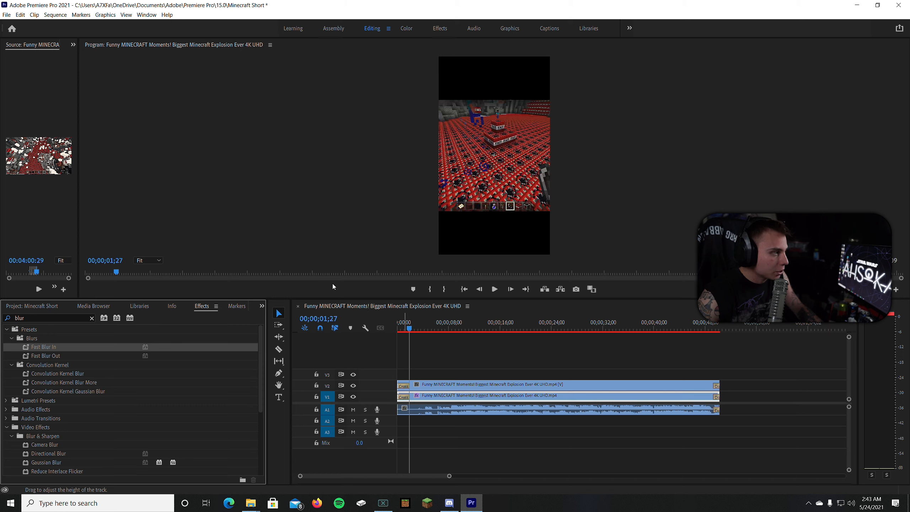
Remove the second Blurriness keyframe from the V1 clip's Fast Blur so the blur stays at 127.0 throughout
click(72, 46)
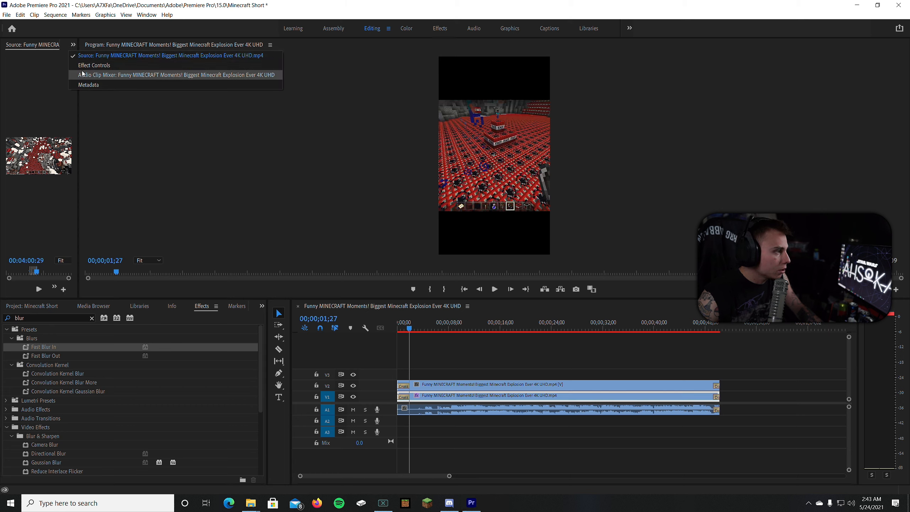
click(69, 95)
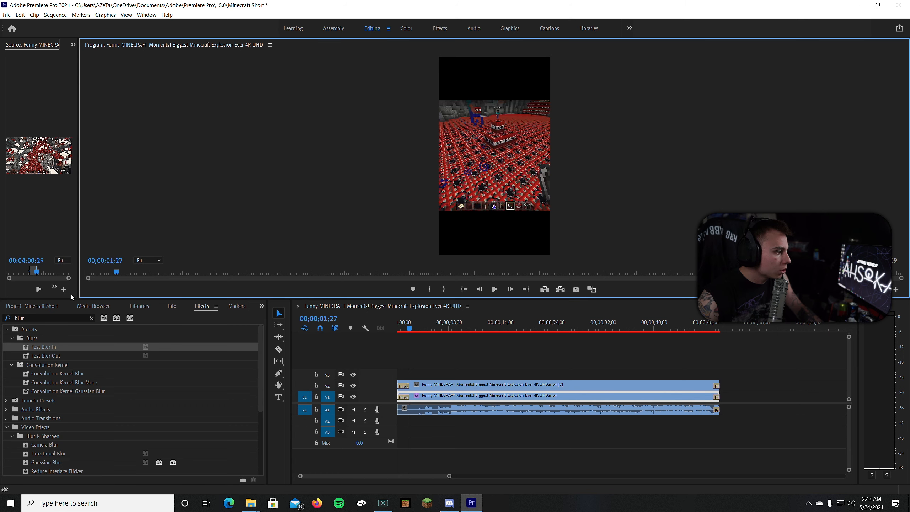
drag(79, 295, 156, 294)
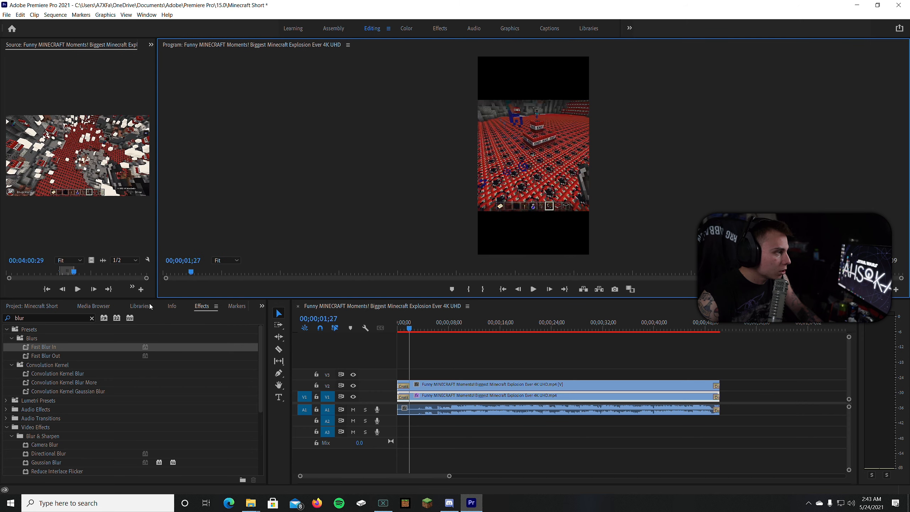
click(151, 45)
click(157, 66)
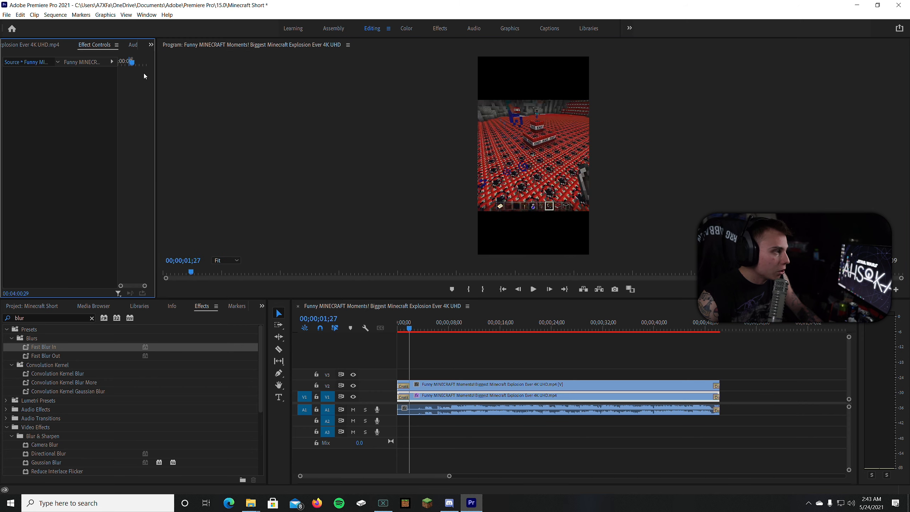
click(414, 401)
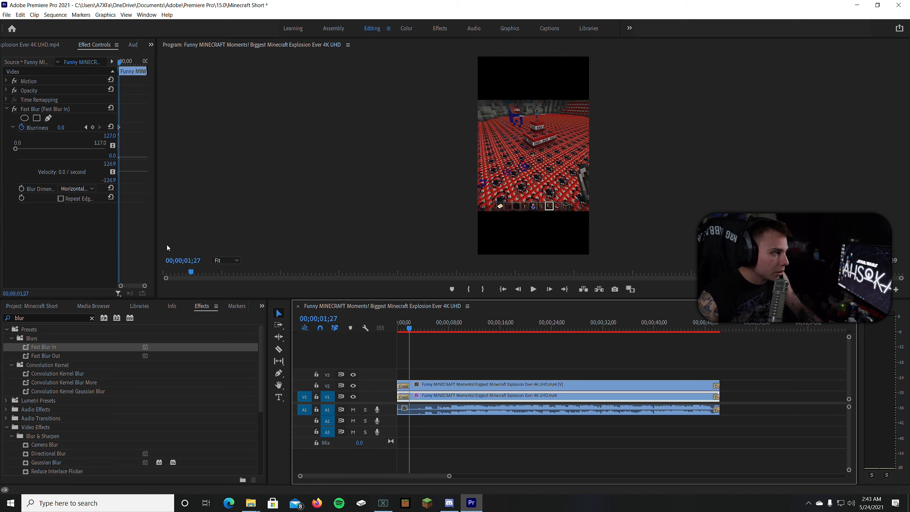
drag(157, 272, 333, 286)
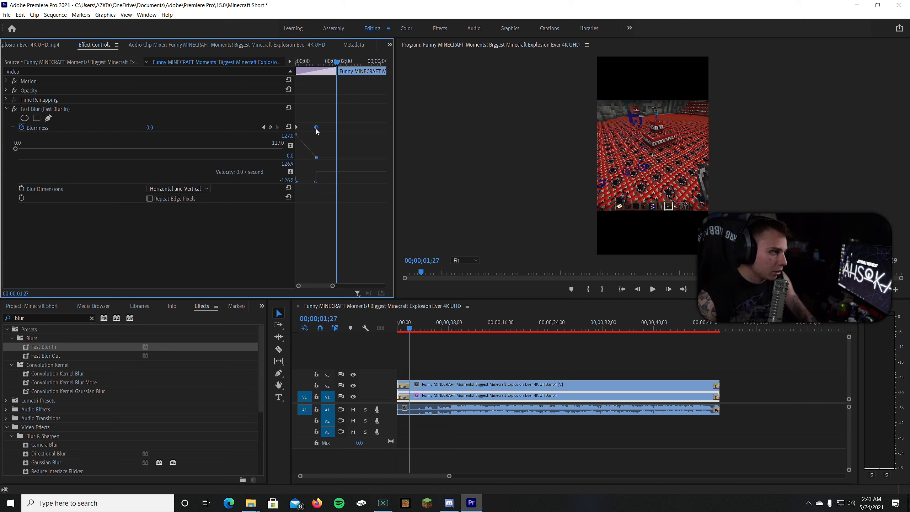
drag(316, 128, 301, 136)
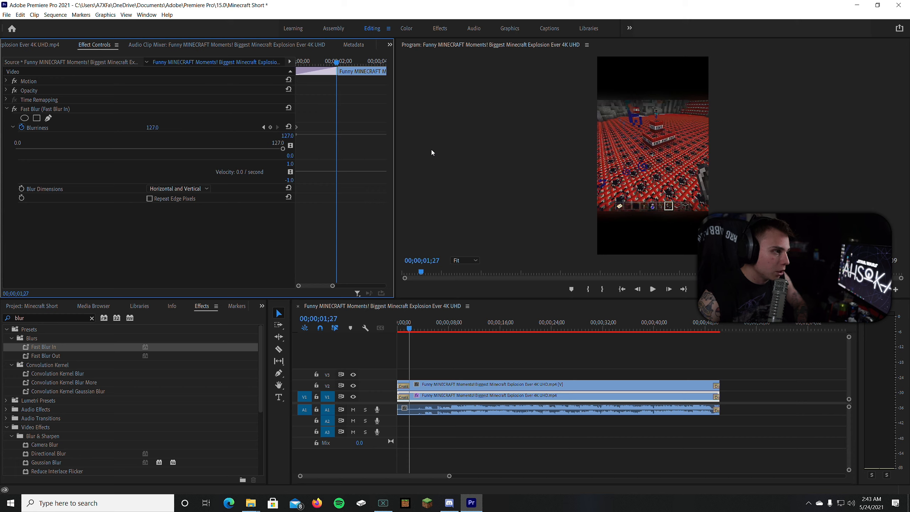
drag(395, 286, 322, 286)
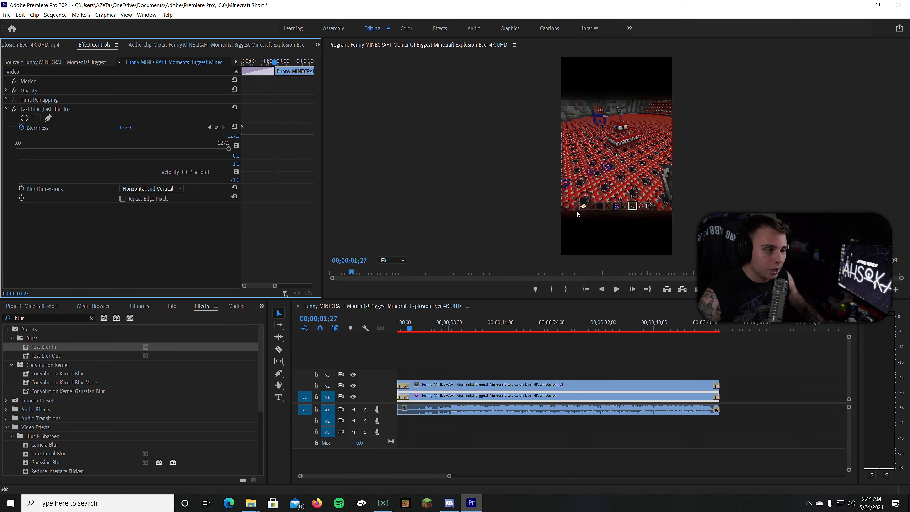
Set the scale of the blurred V1 background clip to 180
click(40, 49)
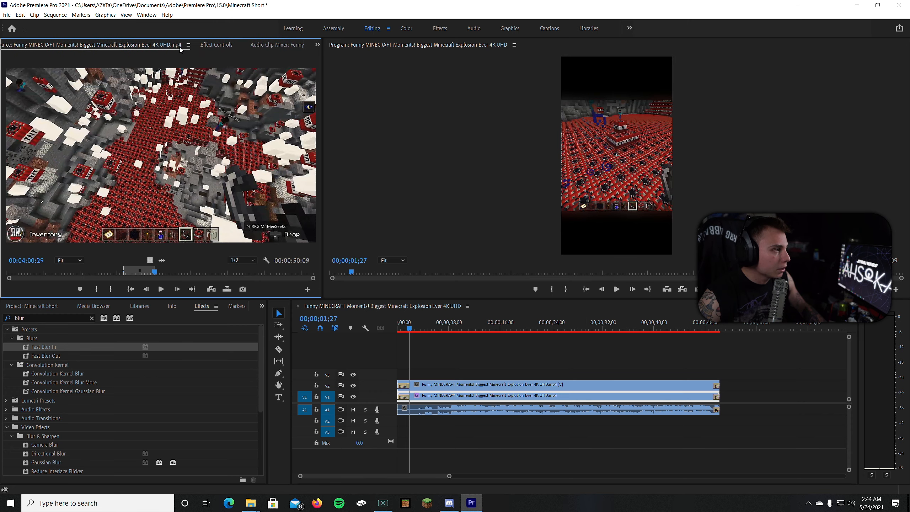
click(230, 49)
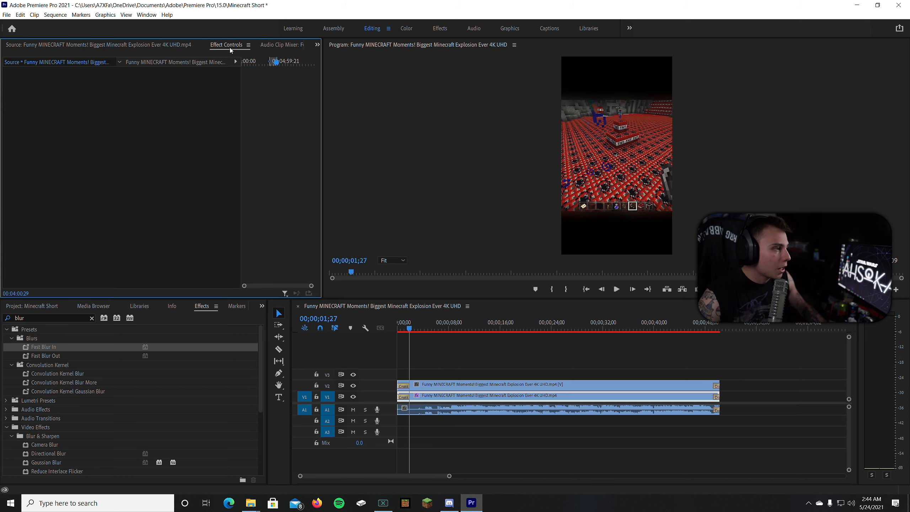
click(463, 396)
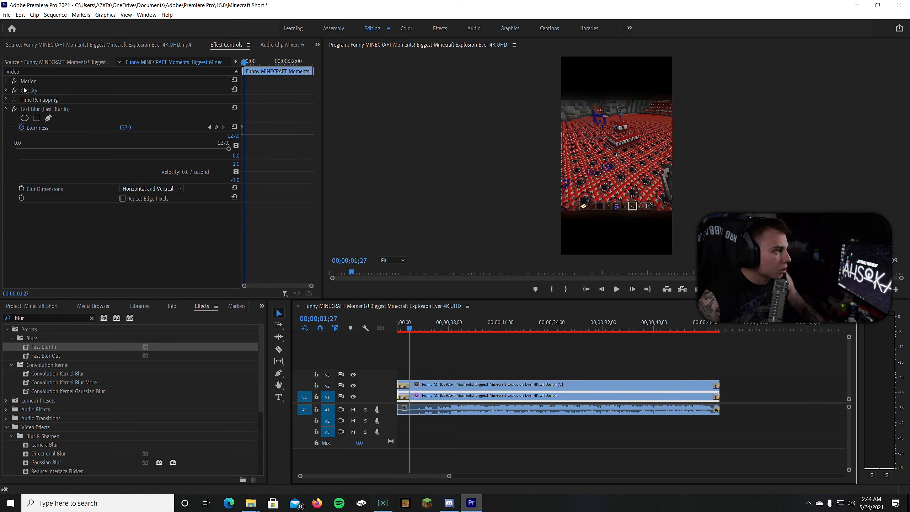
click(6, 81)
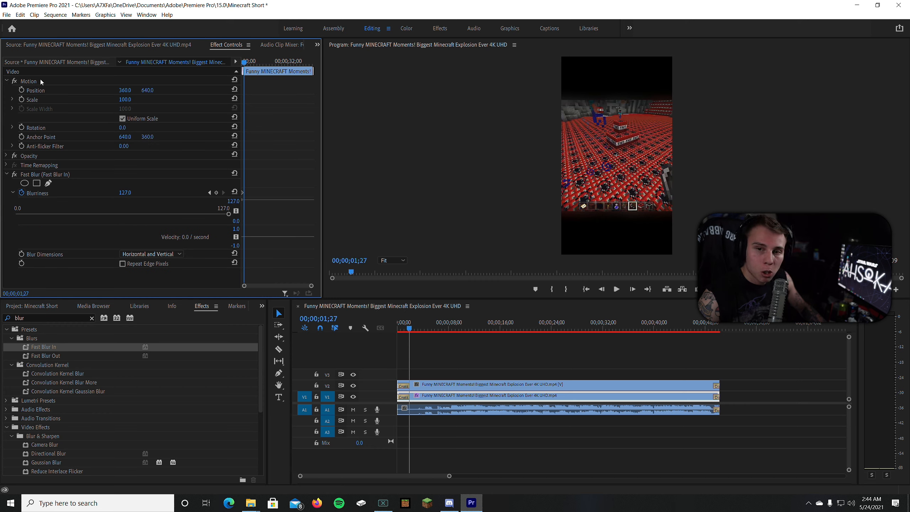
click(125, 100)
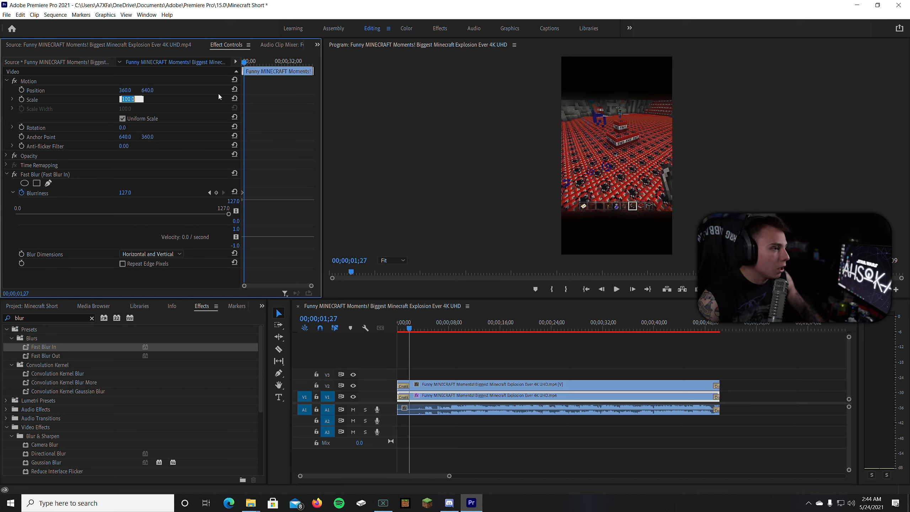
text(180)
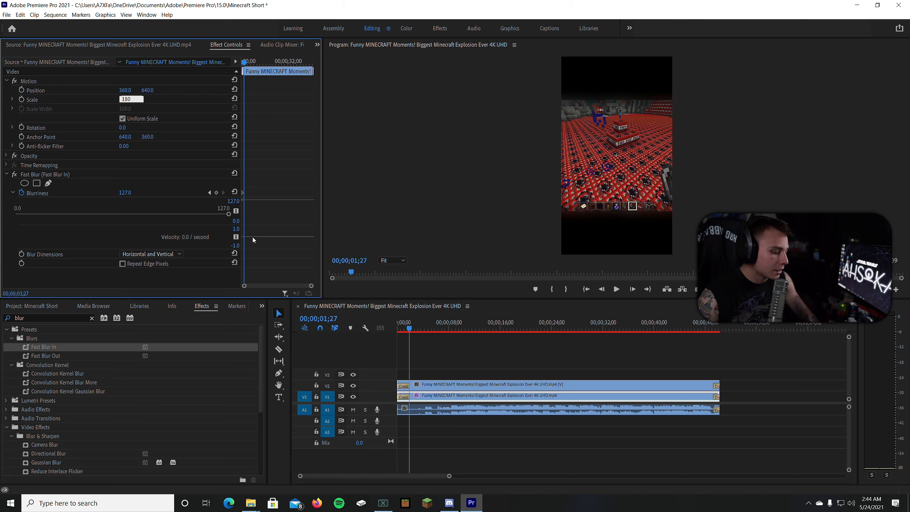
key(Return)
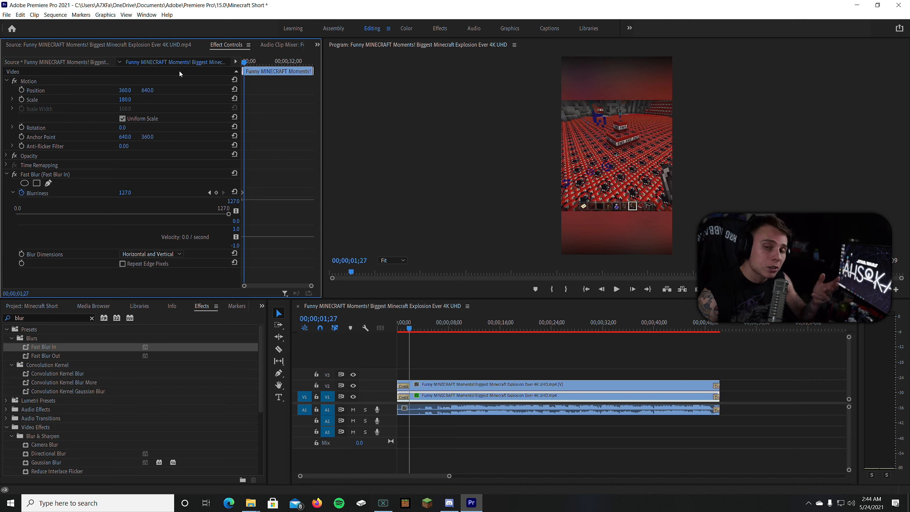
Set the scale of the V2 foreground clip to 145
click(469, 395)
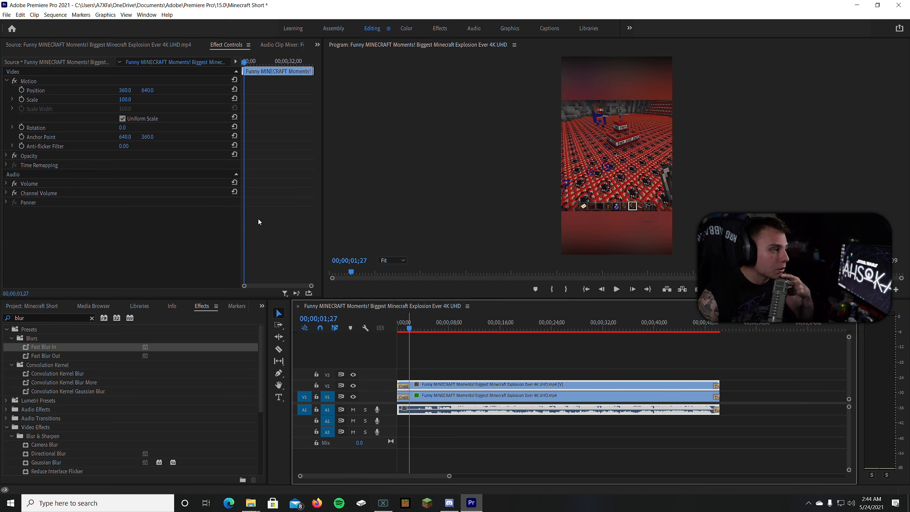
click(128, 99)
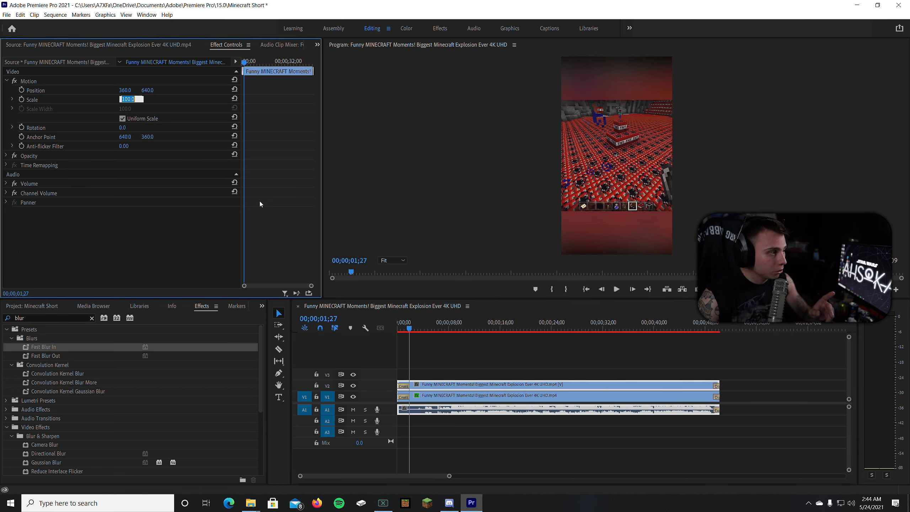
text(145)
key(Return)
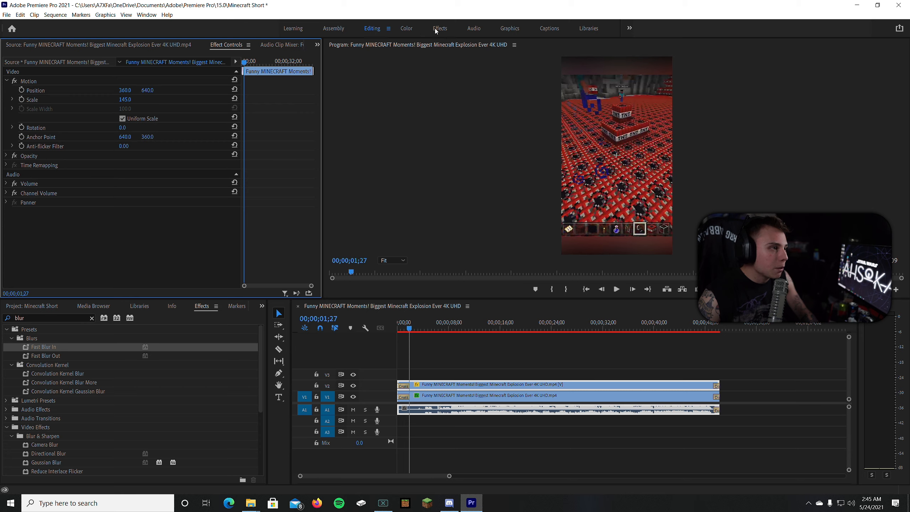
Give the V2 clip a Lumetri vignette with an amount of -3.0 and return the playhead to the sequence start
click(404, 29)
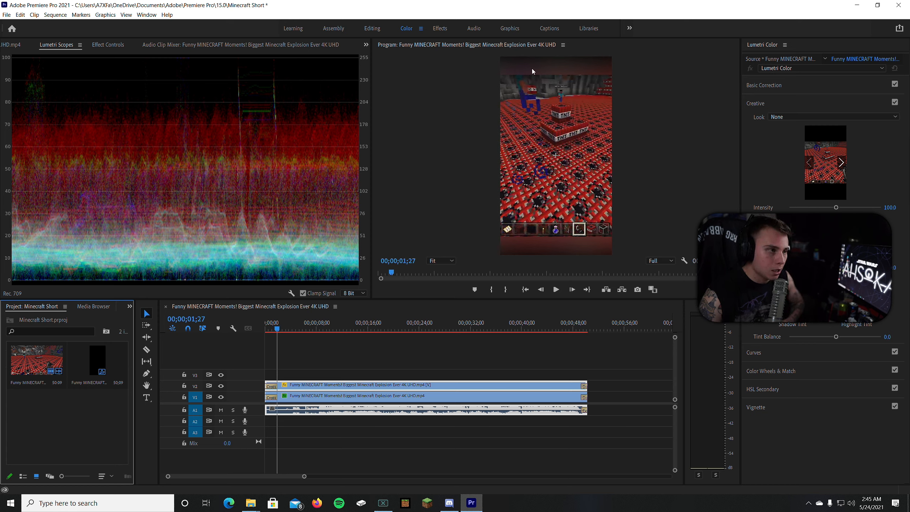
click(779, 409)
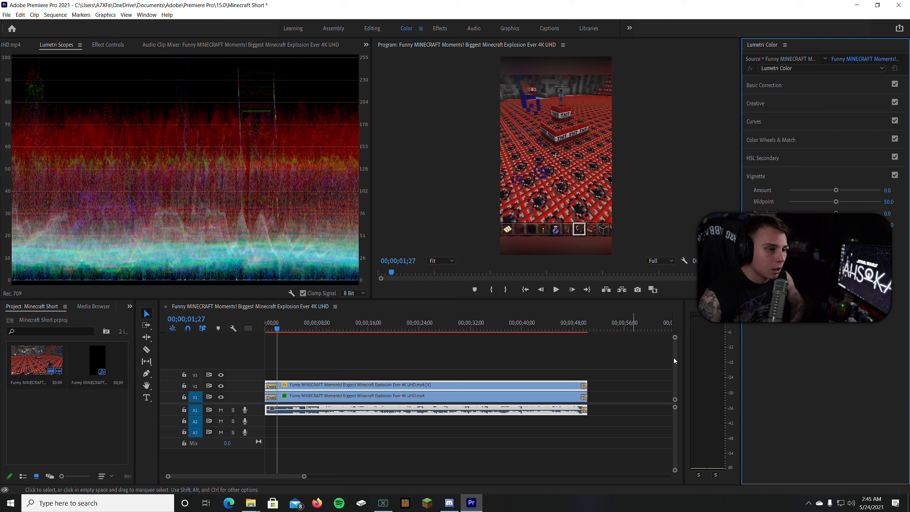
drag(836, 190, 789, 190)
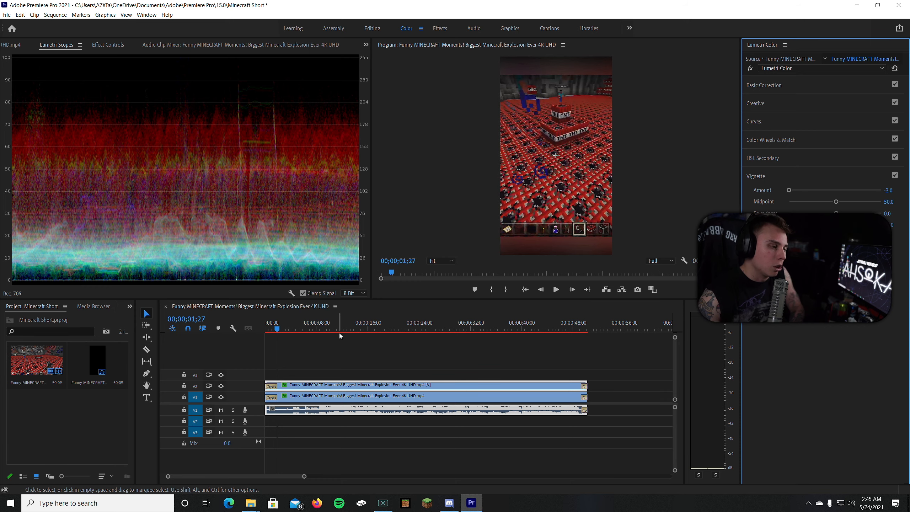
click(525, 289)
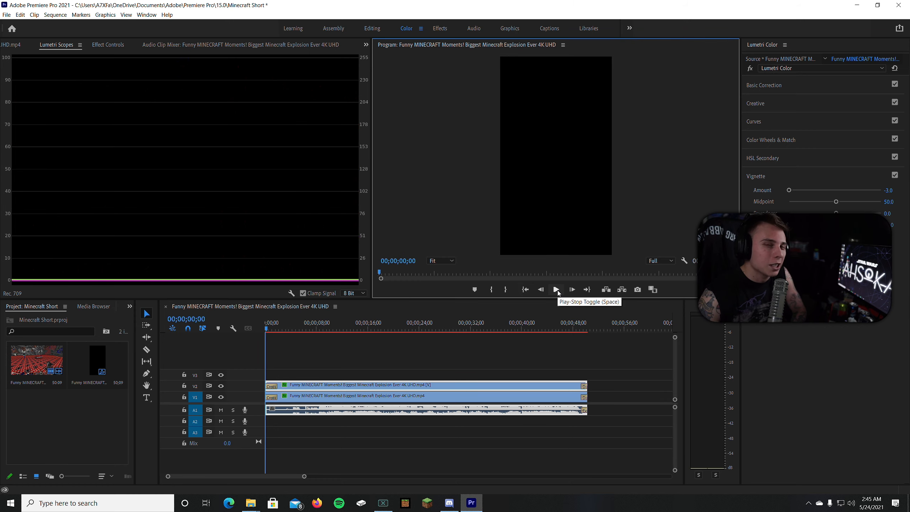
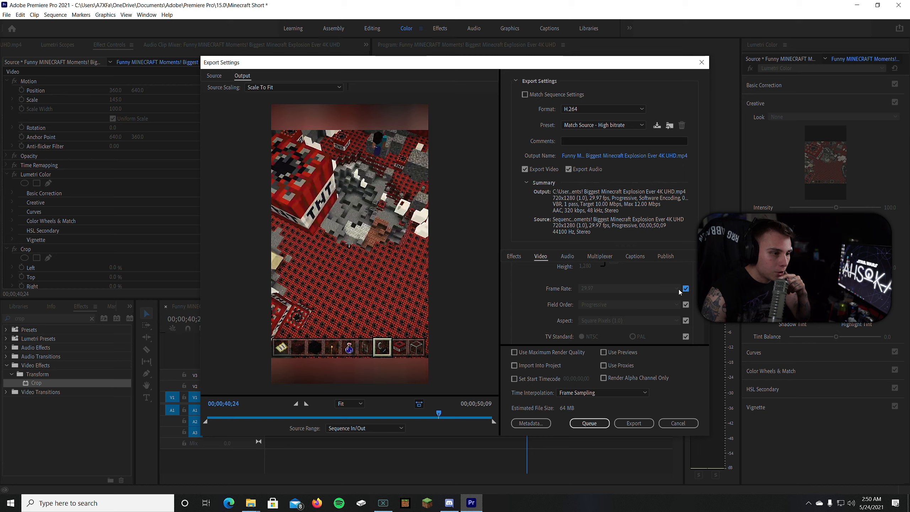
Unlink the export frame rate from the source and set it to 60 fps
click(677, 289)
click(610, 425)
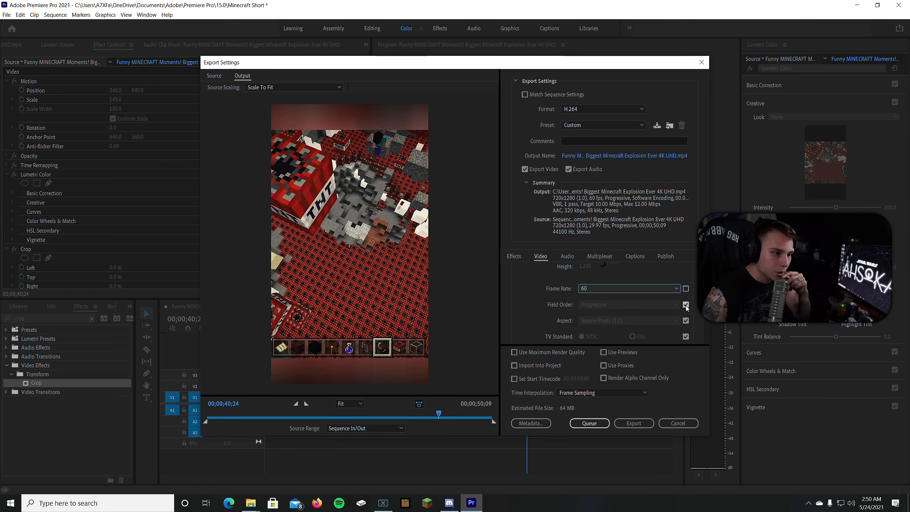
Unlink the encoding profile and level from the source, set the profile to High and frame rate to 59.94 fps, and enable Render at Maximum Depth
scroll(642, 302, down, 1)
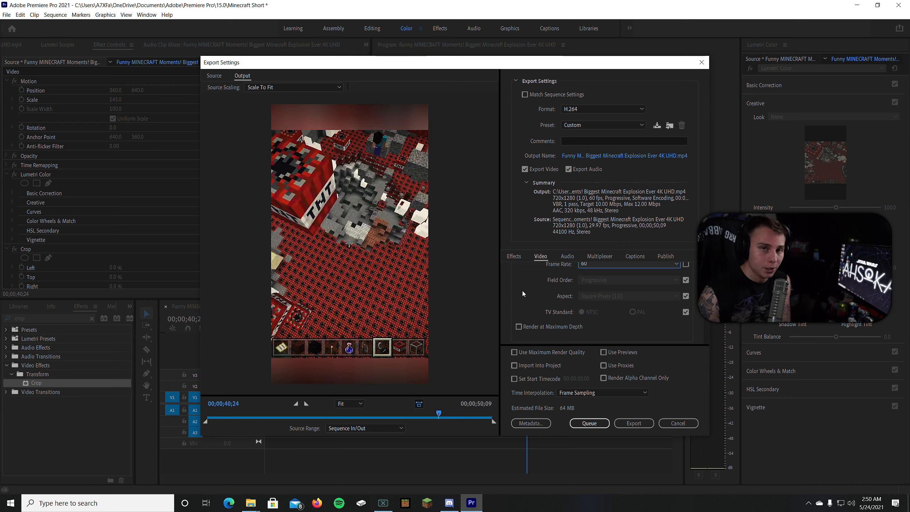
scroll(522, 290, down, 1)
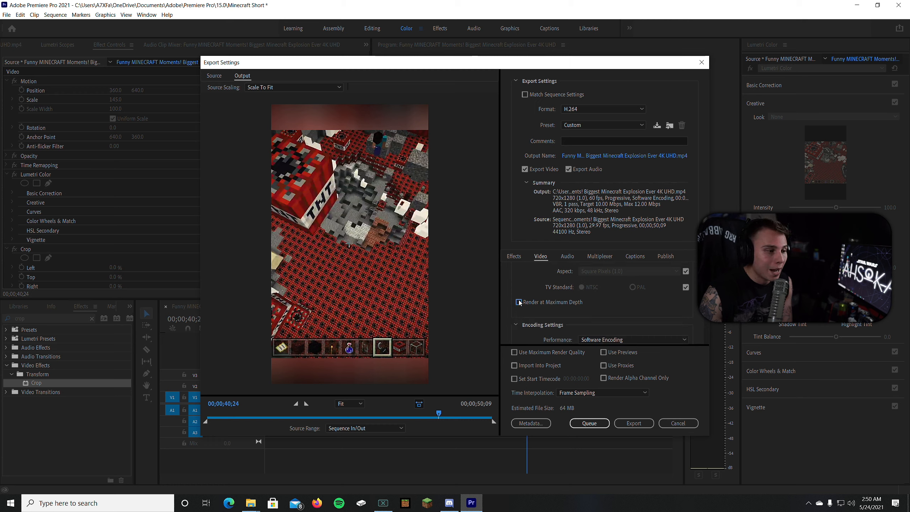
scroll(535, 293, down, 2)
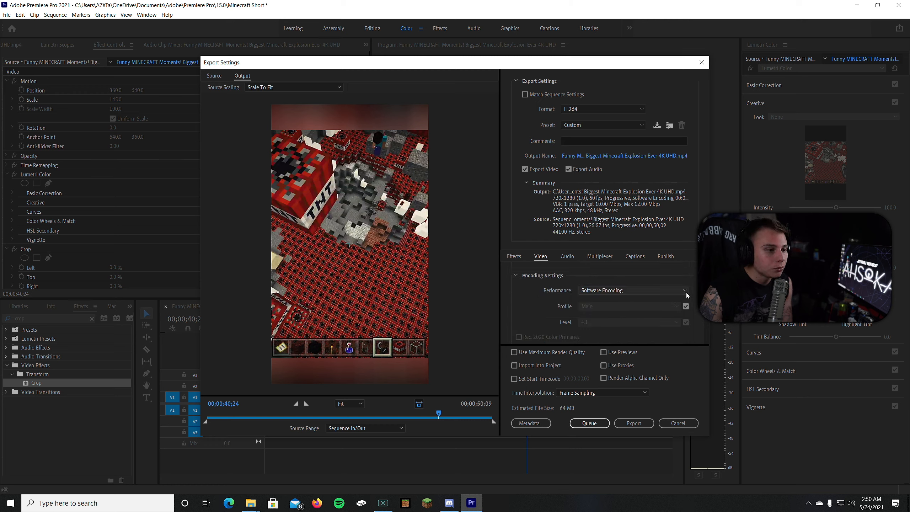
click(686, 291)
click(673, 309)
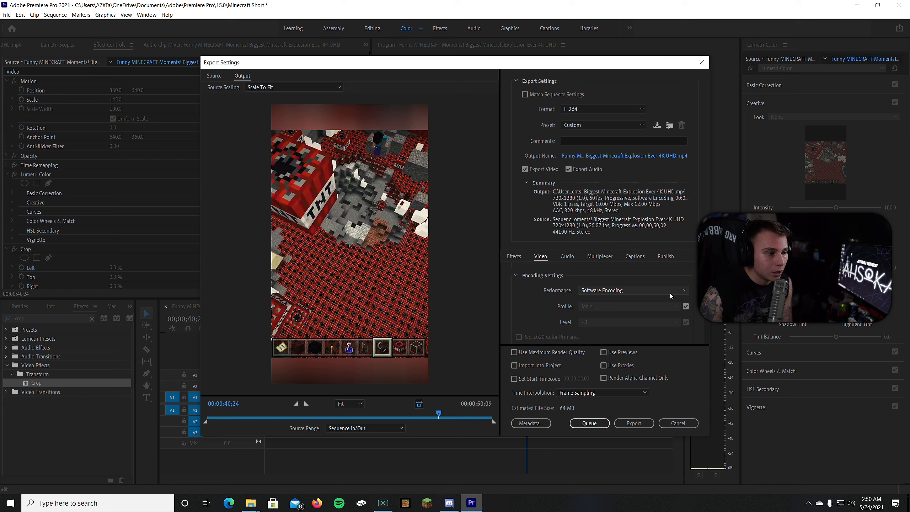
click(686, 307)
click(674, 306)
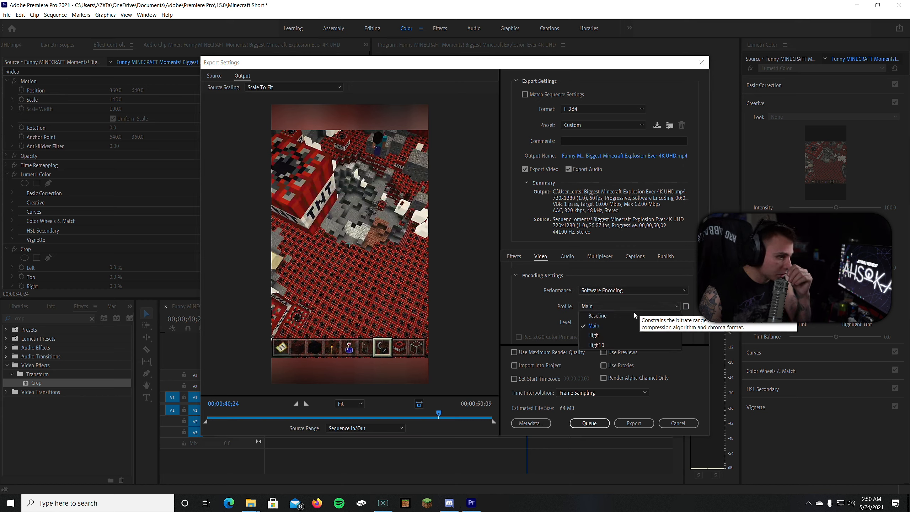
click(673, 335)
click(686, 322)
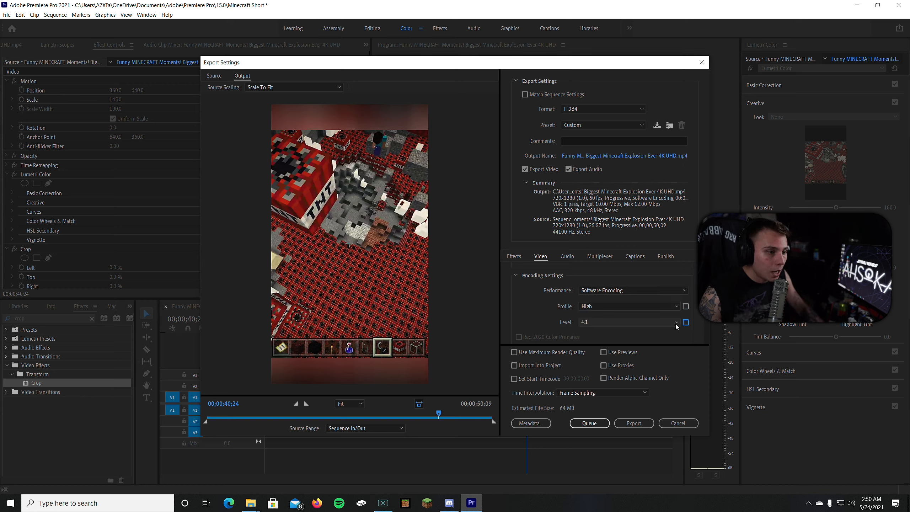
click(674, 322)
click(599, 273)
scroll(537, 313, up, 5)
scroll(536, 313, down, 5)
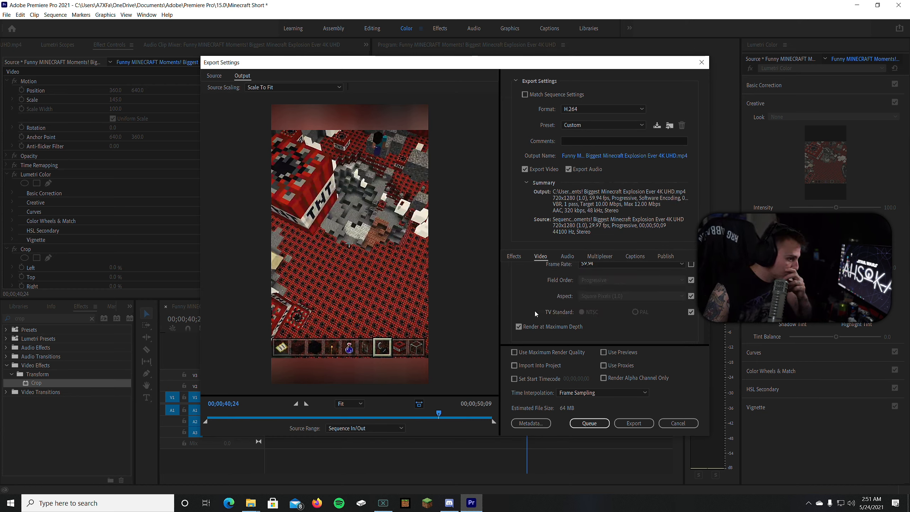
Set the export's bitrate encoding to VBR, 2 pass
scroll(531, 315, down, 4)
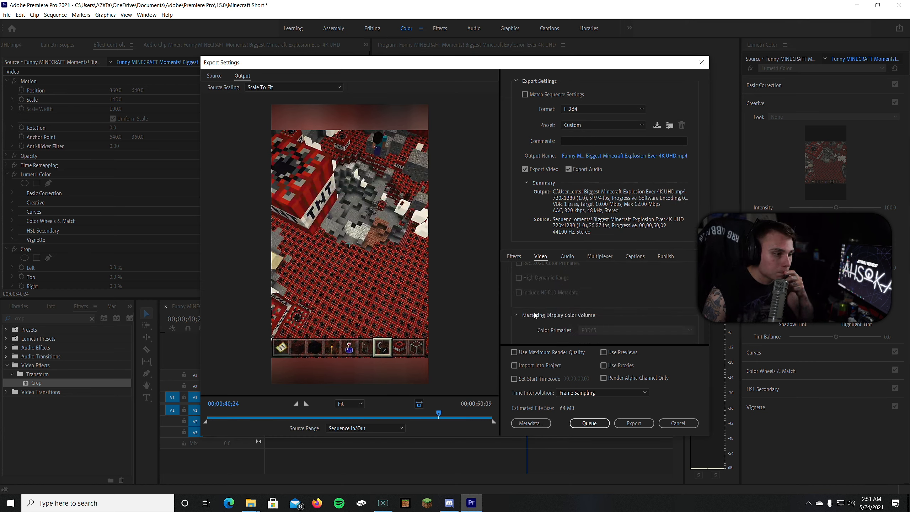
scroll(534, 313, down, 5)
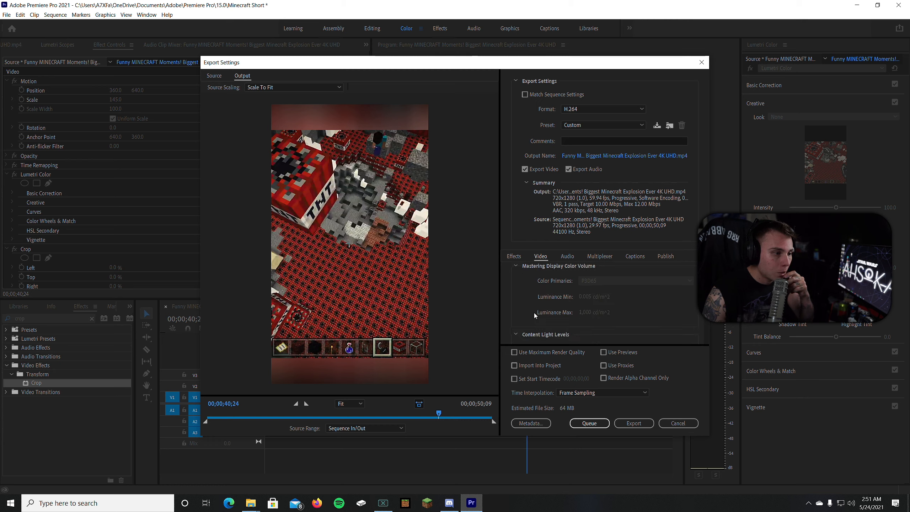
scroll(534, 313, down, 2)
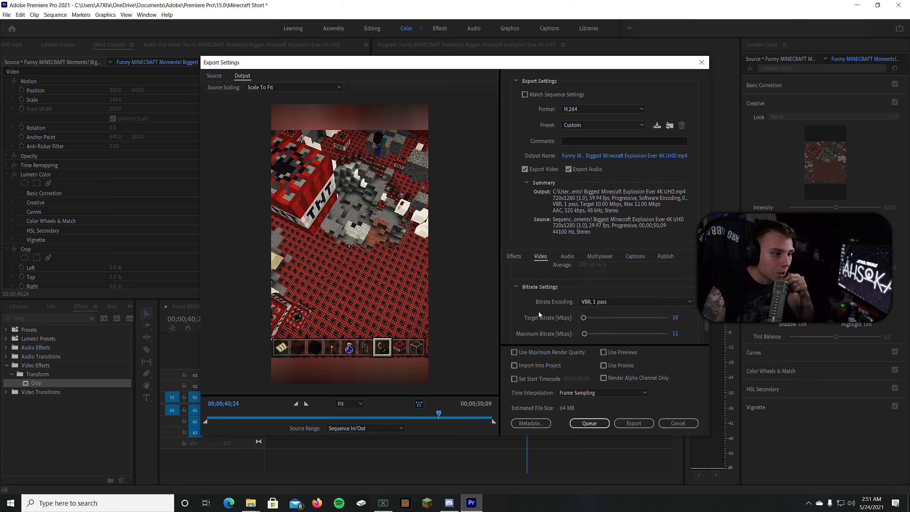
click(687, 302)
click(610, 331)
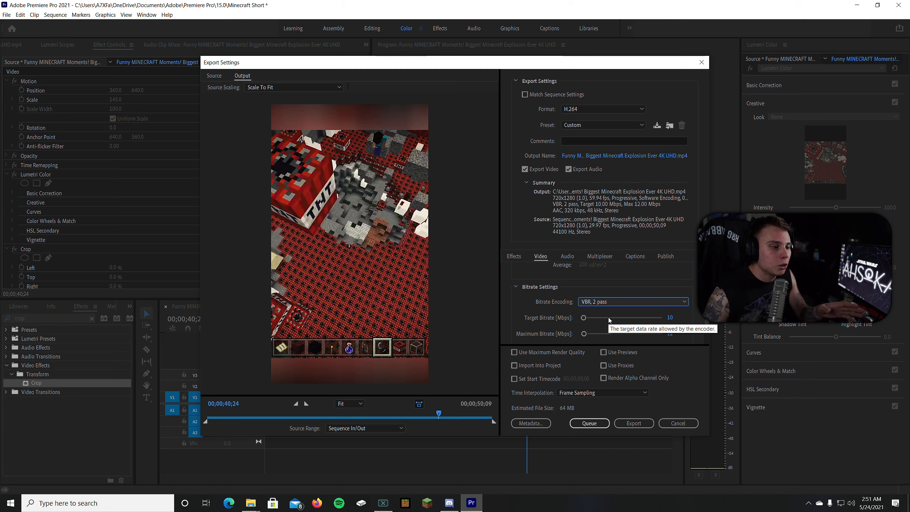
Set the export's target bitrate to about 42.36 Mbps and its maximum bitrate to 300 Mbps
click(608, 317)
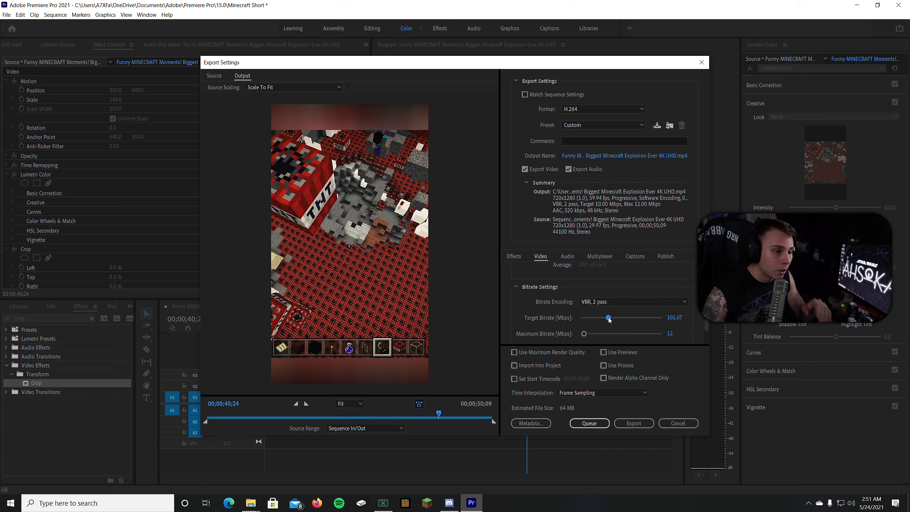
drag(608, 318, 592, 325)
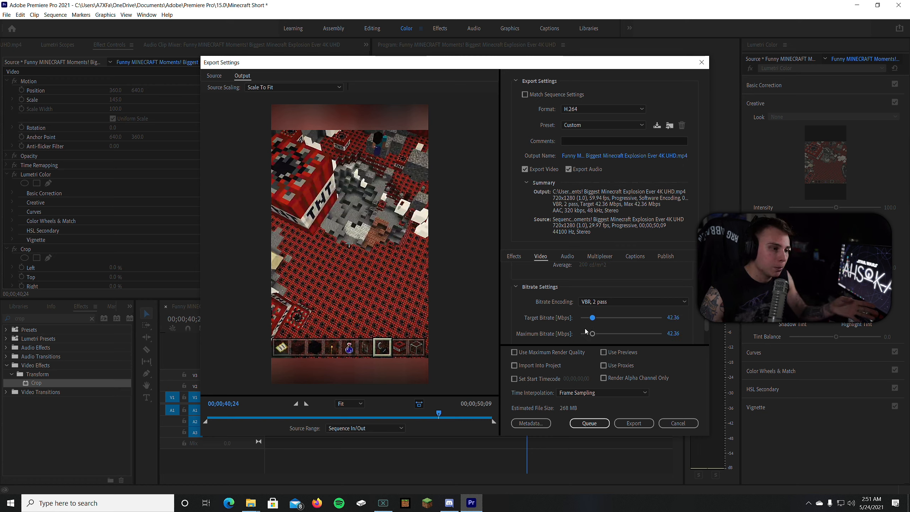
click(593, 334)
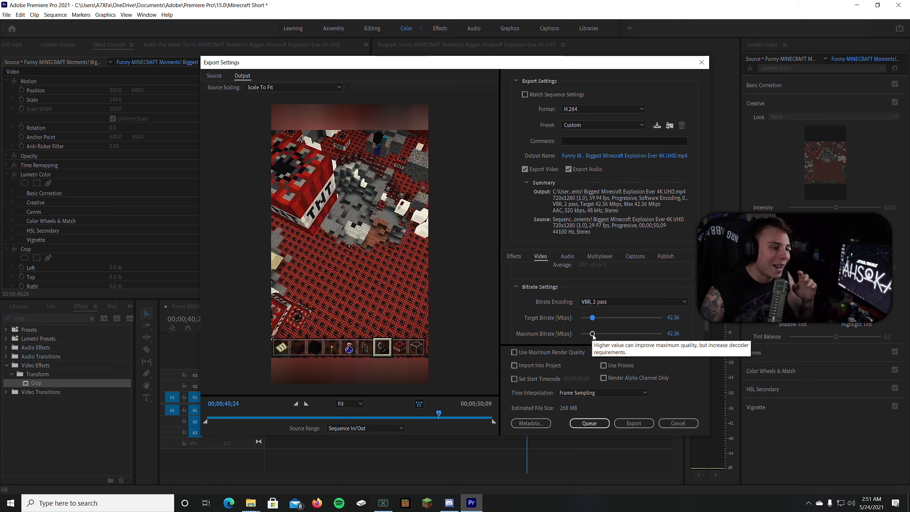
drag(593, 334, 662, 334)
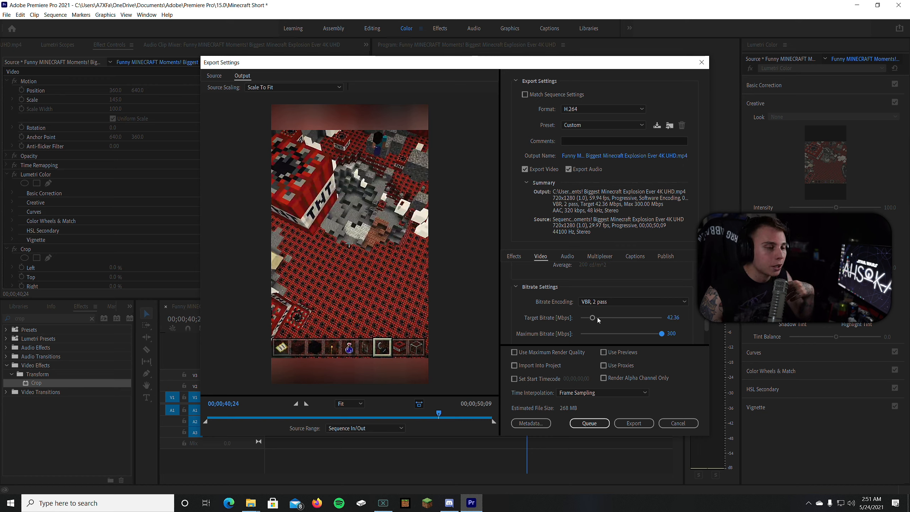
Enable Use Maximum Render Quality and set the time interpolation to Frame Blending for the export
scroll(522, 302, down, 5)
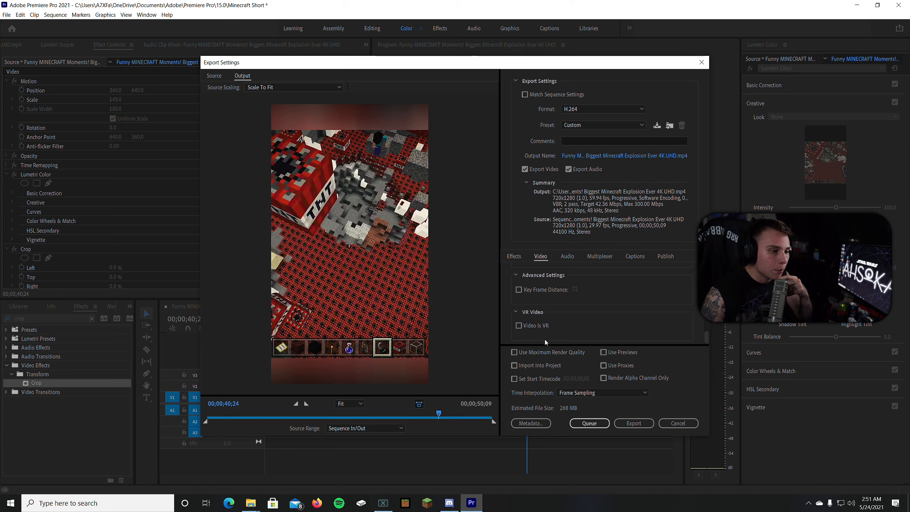
click(514, 353)
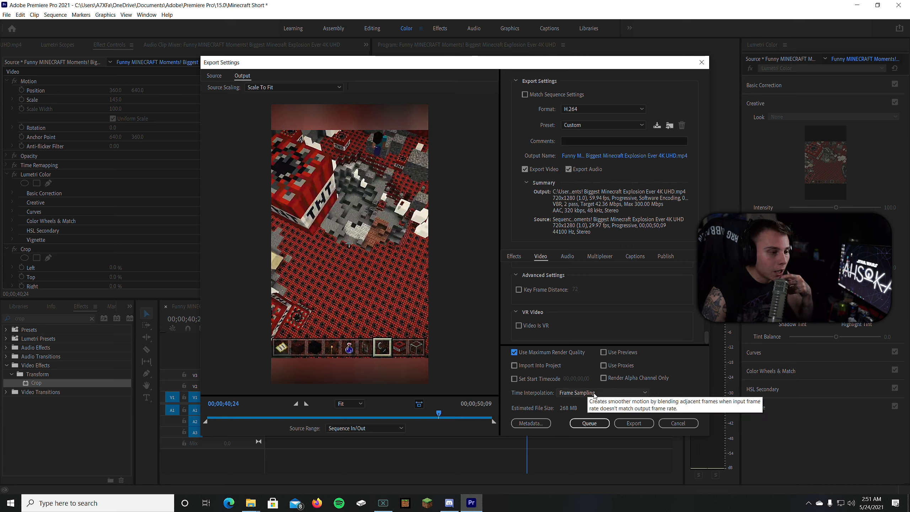
click(594, 394)
click(585, 412)
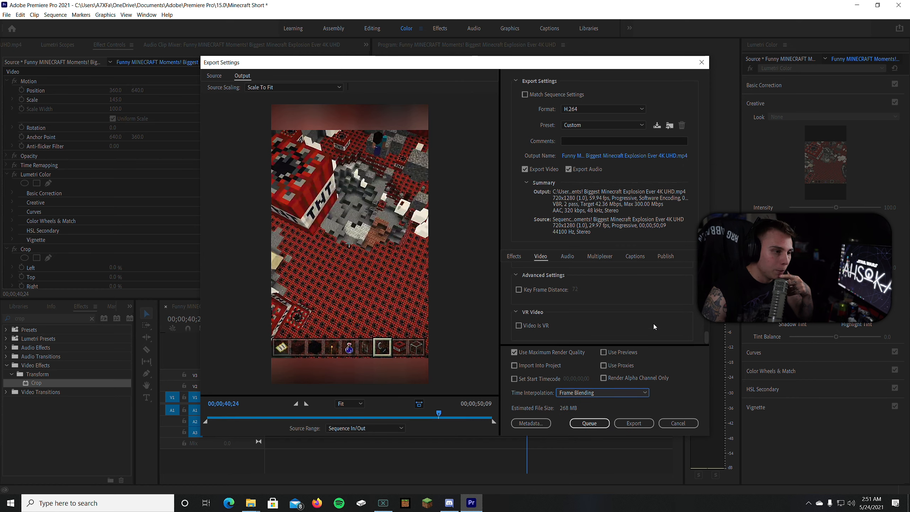
Review the export's video settings and check the audio, multiplexer, effects and publish options
scroll(645, 317, up, 4)
scroll(646, 316, up, 3)
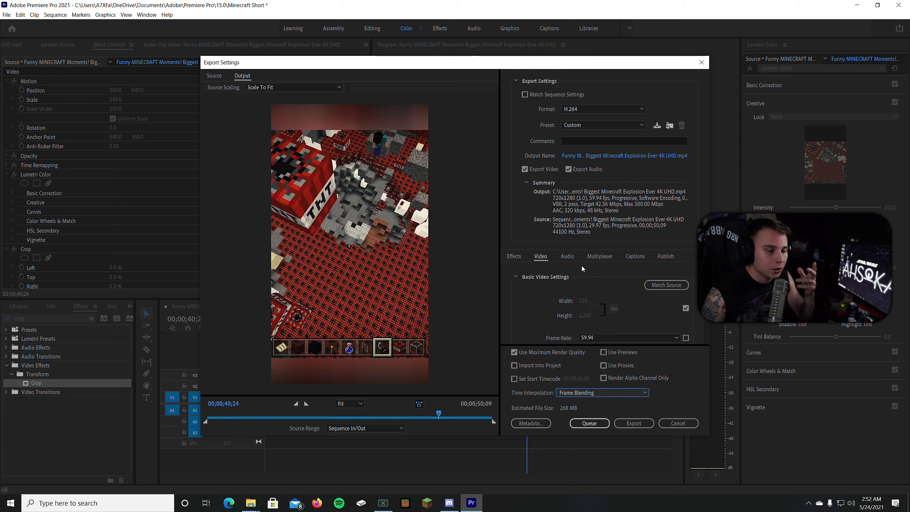
scroll(527, 292, down, 4)
scroll(524, 295, down, 5)
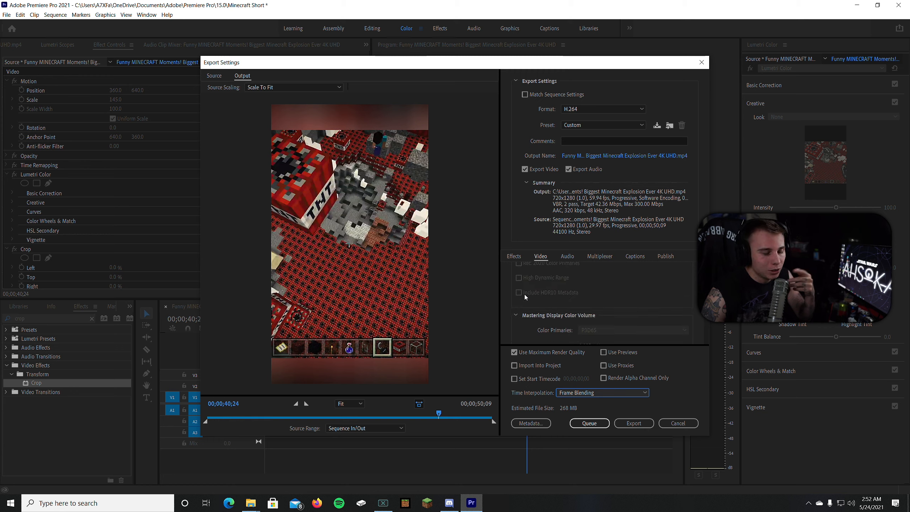
scroll(525, 295, down, 2)
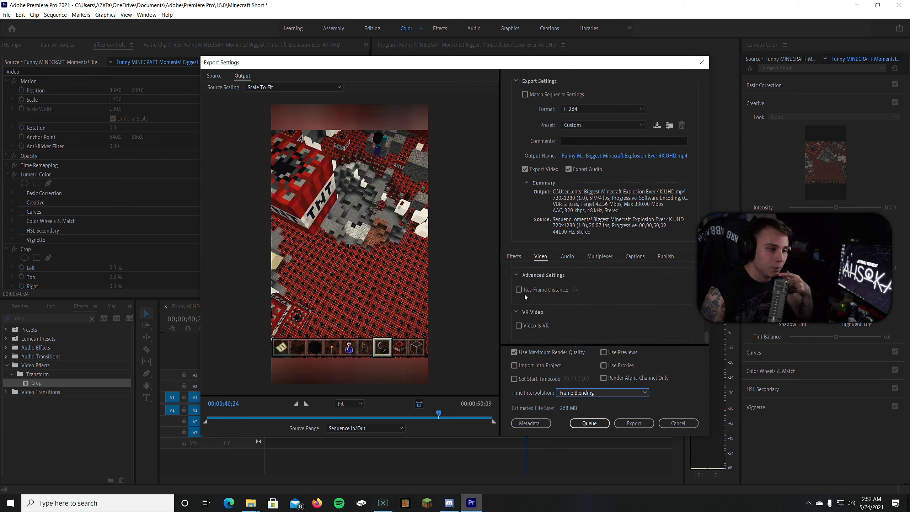
click(572, 258)
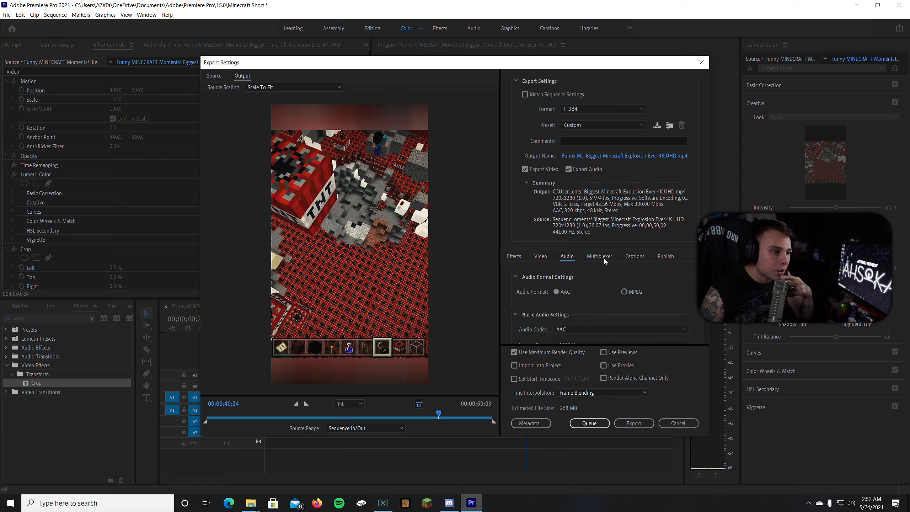
click(605, 259)
click(519, 255)
click(552, 257)
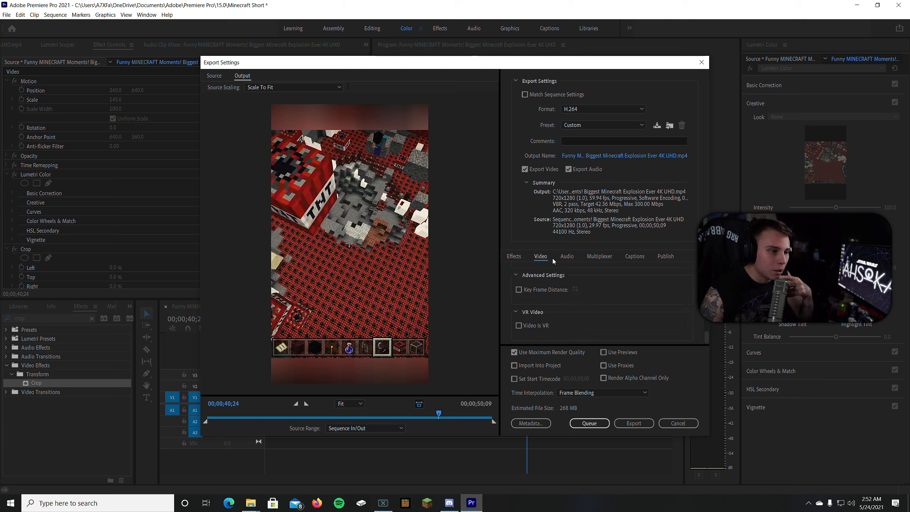
click(659, 258)
click(550, 265)
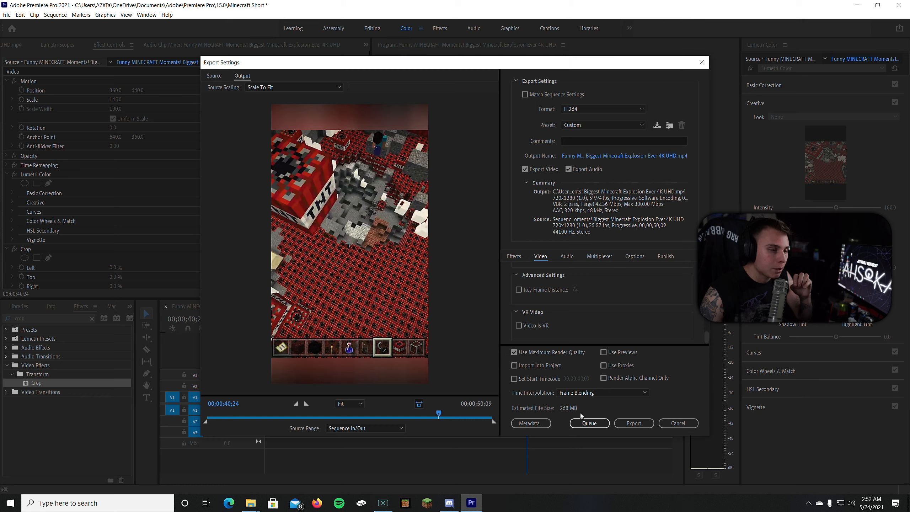
Try a target bitrate of about 95 Mbps and return it to 42.36 Mbps
scroll(573, 337, up, 4)
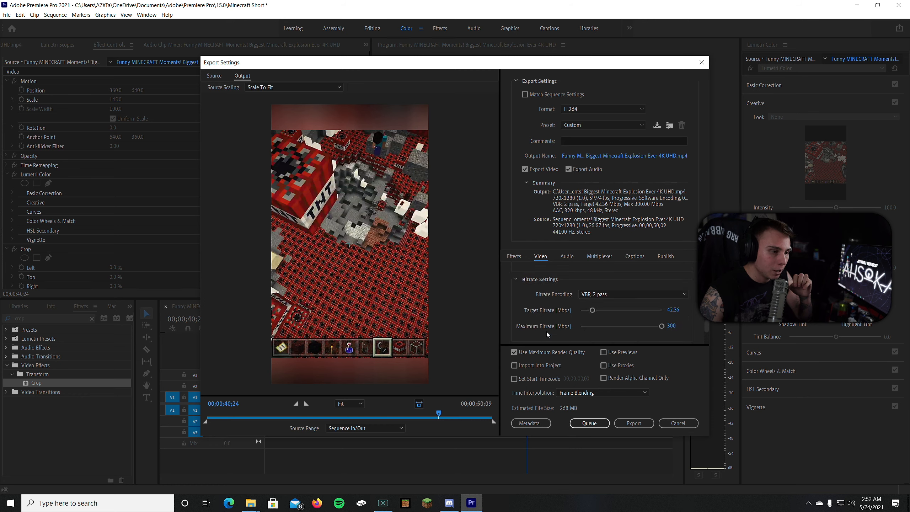
mouse_move(592, 310)
mouse_down()
mouse_move(607, 311)
mouse_move(597, 313)
mouse_up()
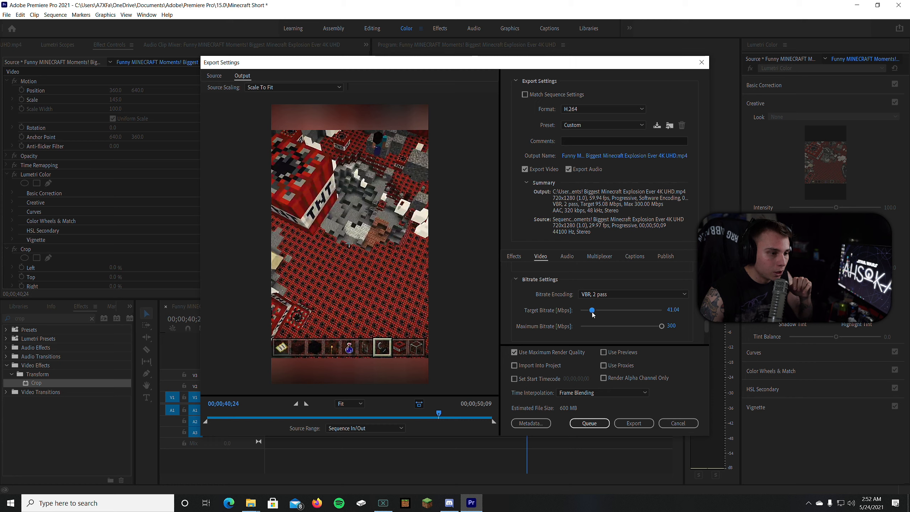
drag(592, 312, 593, 313)
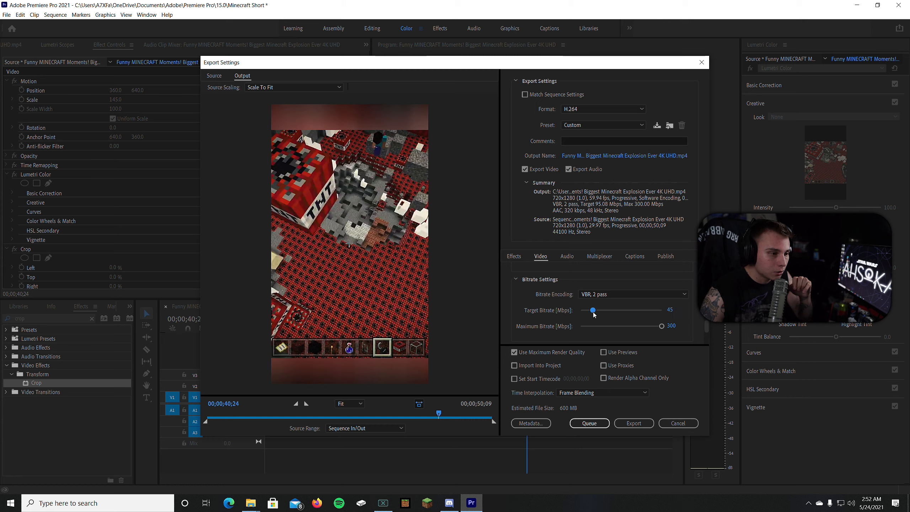
scroll(548, 299, down, 5)
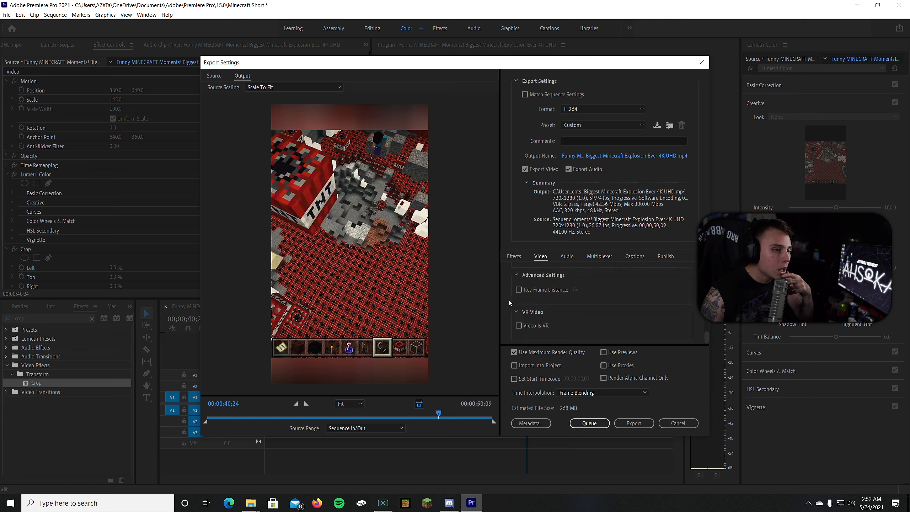
Send the export to the Adobe Media Encoder queue and remove the second, duplicate entry from it
click(589, 423)
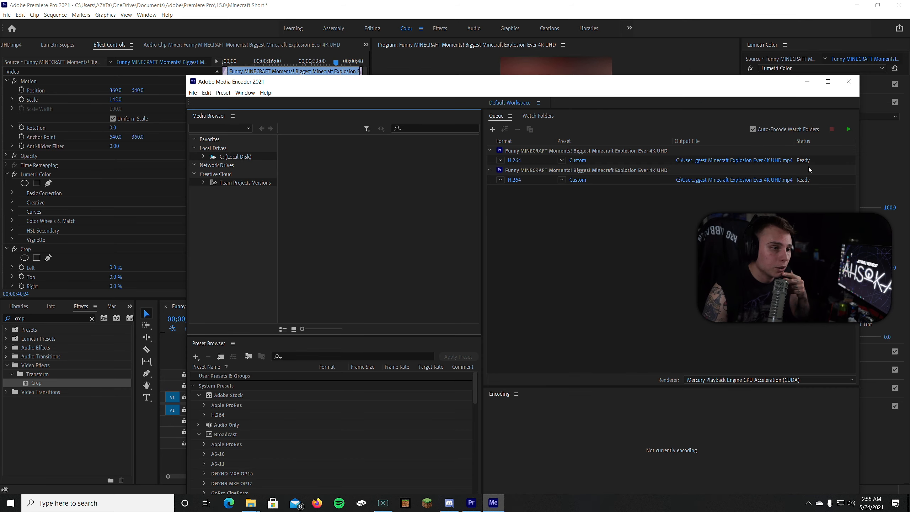
right_click(811, 181)
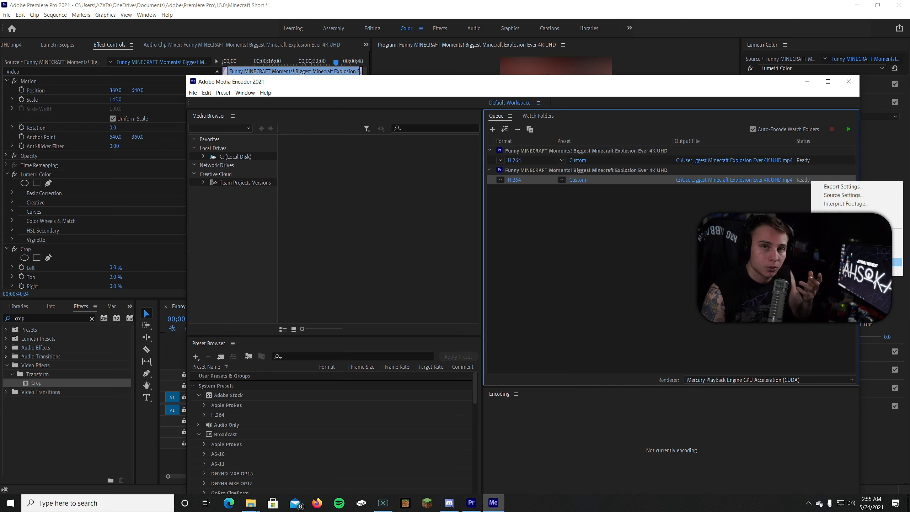
click(853, 262)
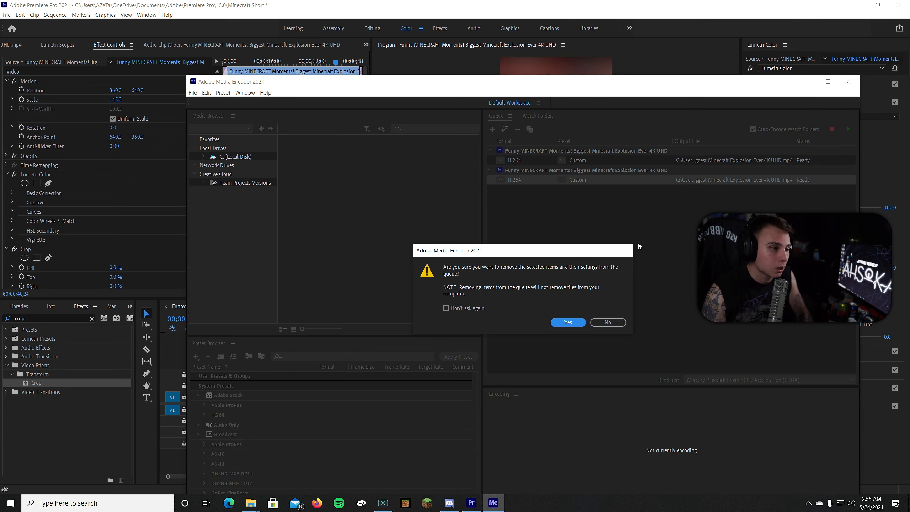
click(568, 322)
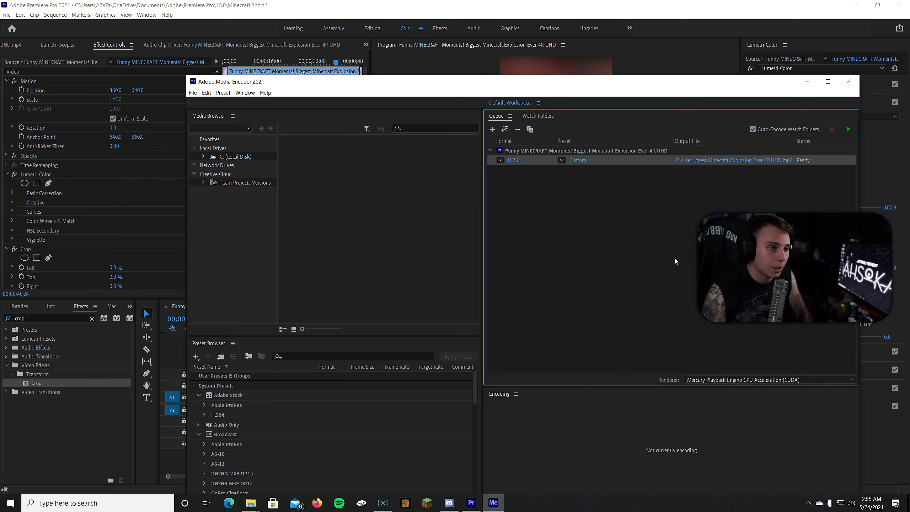
Set the queued video's output location to the Desktop, keeping its file name and MP4 type
click(752, 162)
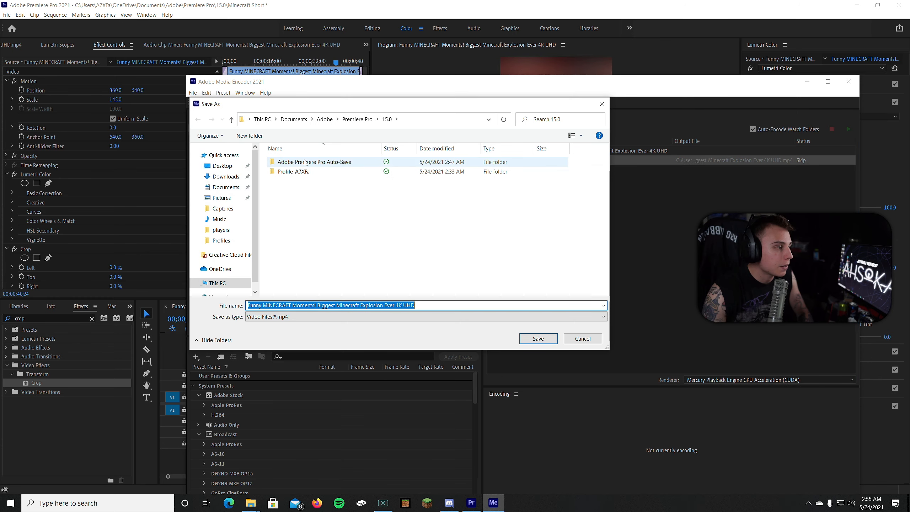
click(601, 103)
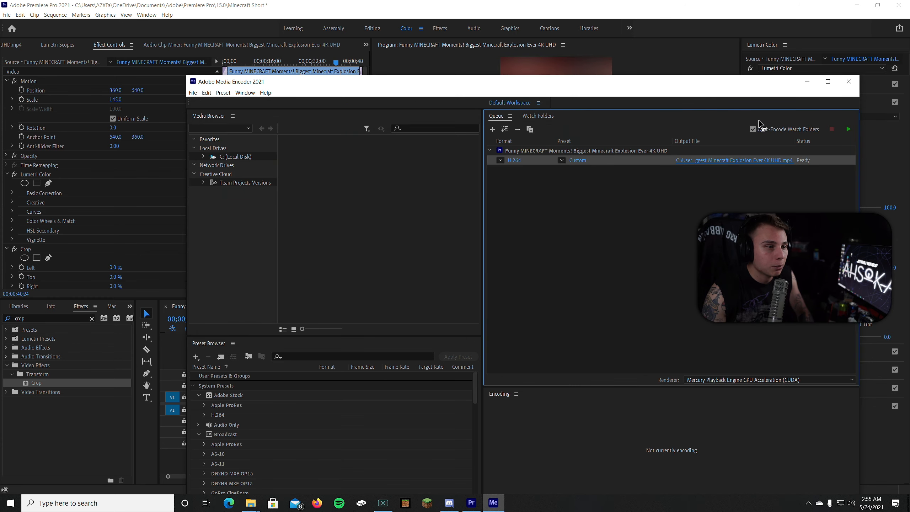
click(731, 162)
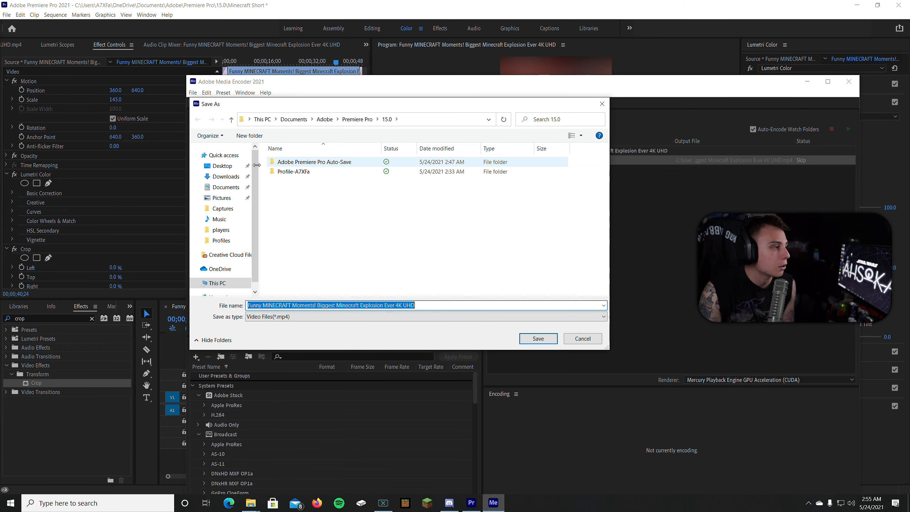
click(223, 165)
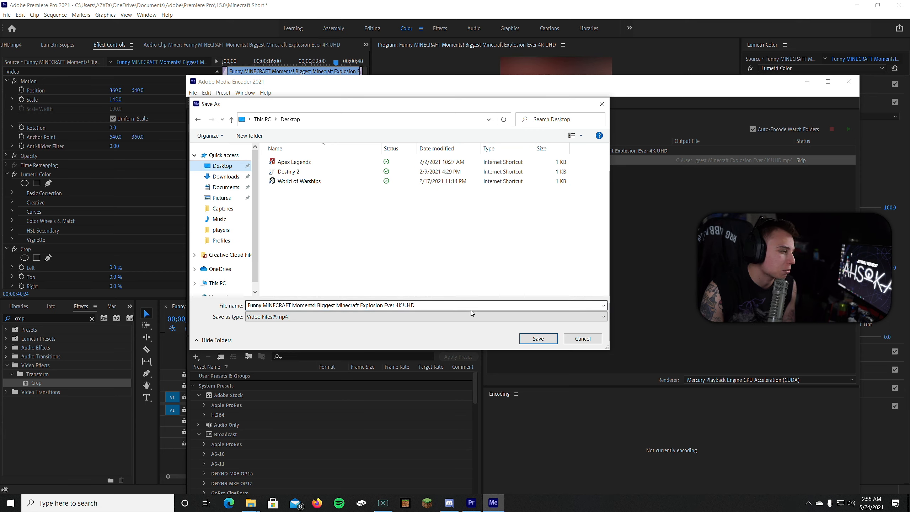
click(529, 335)
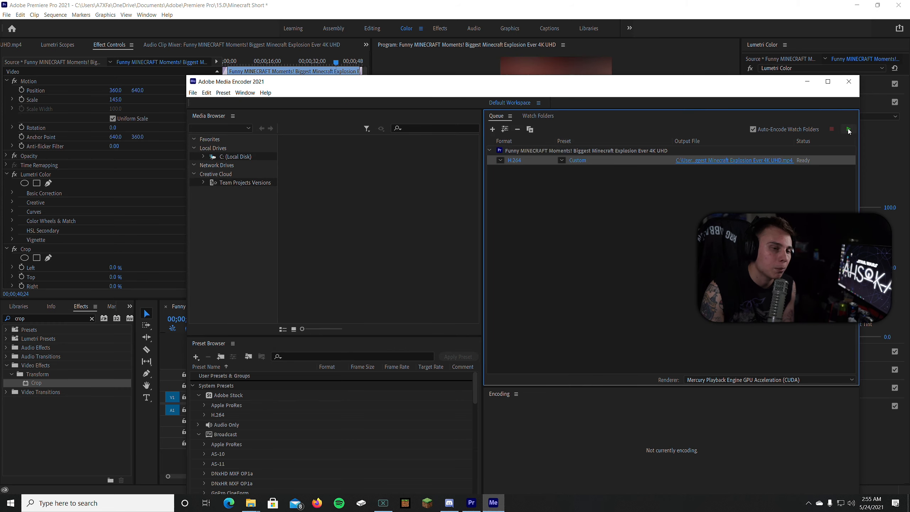
Close Premiere Pro, saving the changes to Minecraft Short.prproj, and start encoding the queue in Media Encoder
click(899, 5)
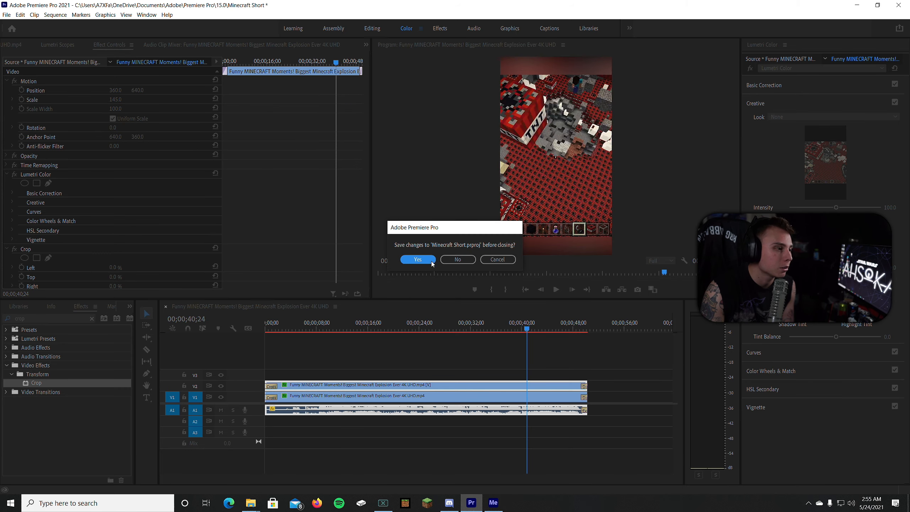
click(432, 263)
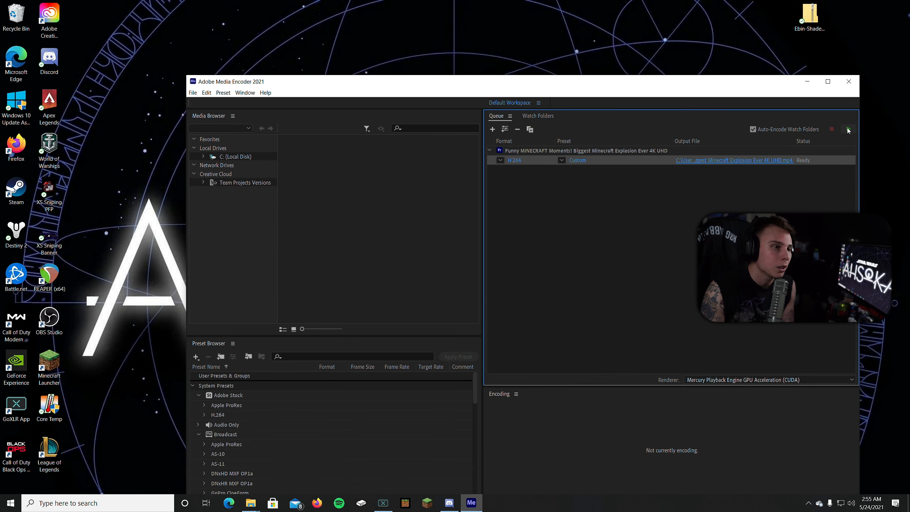
click(848, 129)
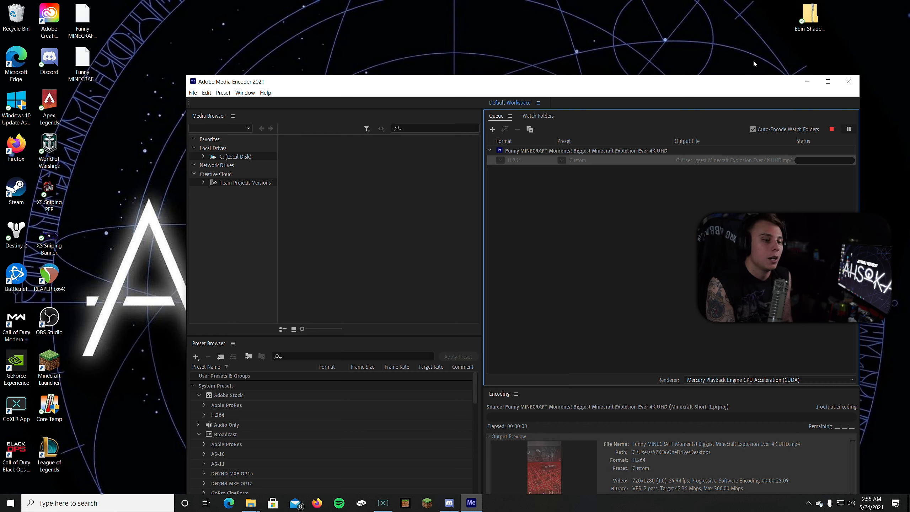